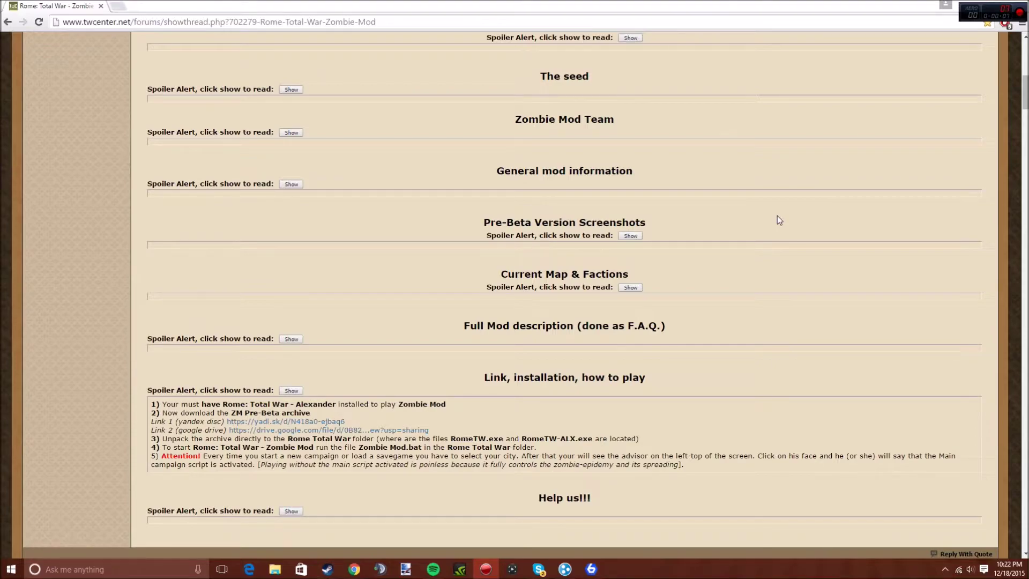
scroll(777, 216, up, 3)
scroll(689, 167, up, 3)
scroll(689, 167, up, 5)
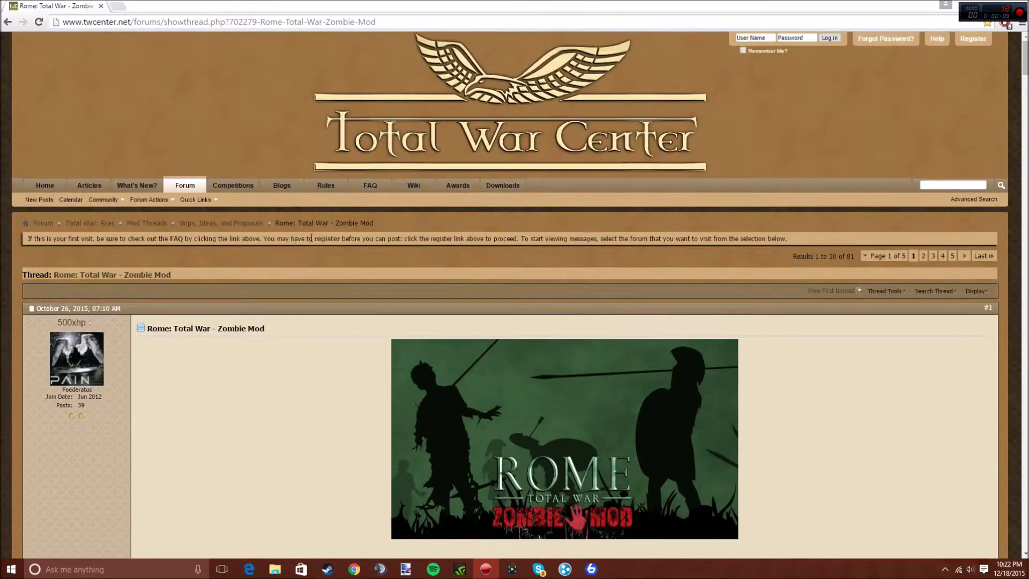
scroll(206, 256, down, 2)
scroll(205, 255, down, 2)
scroll(206, 256, up, 5)
scroll(389, 263, down, 3)
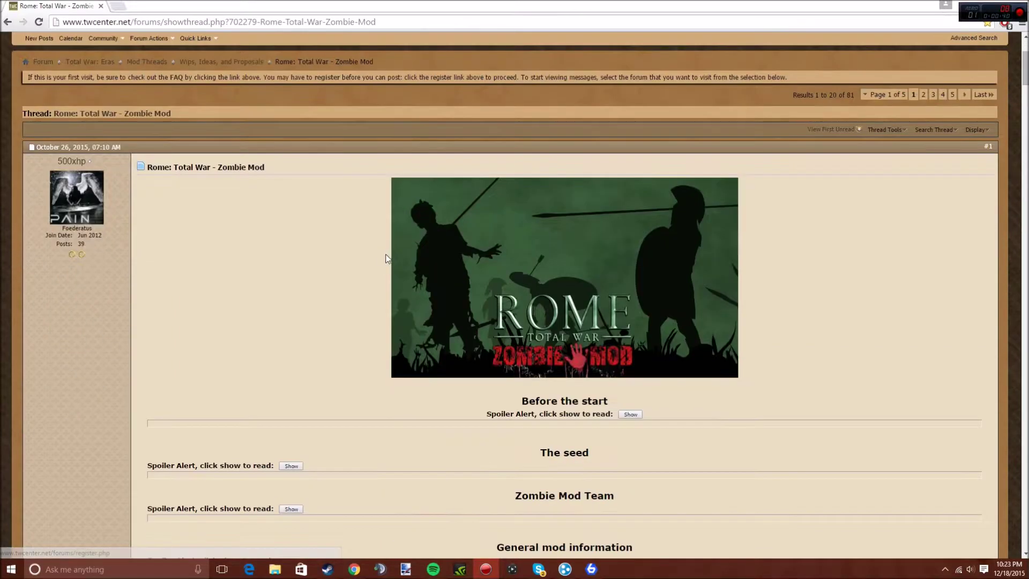
scroll(389, 264, down, 2)
scroll(390, 264, up, 4)
scroll(434, 258, down, 3)
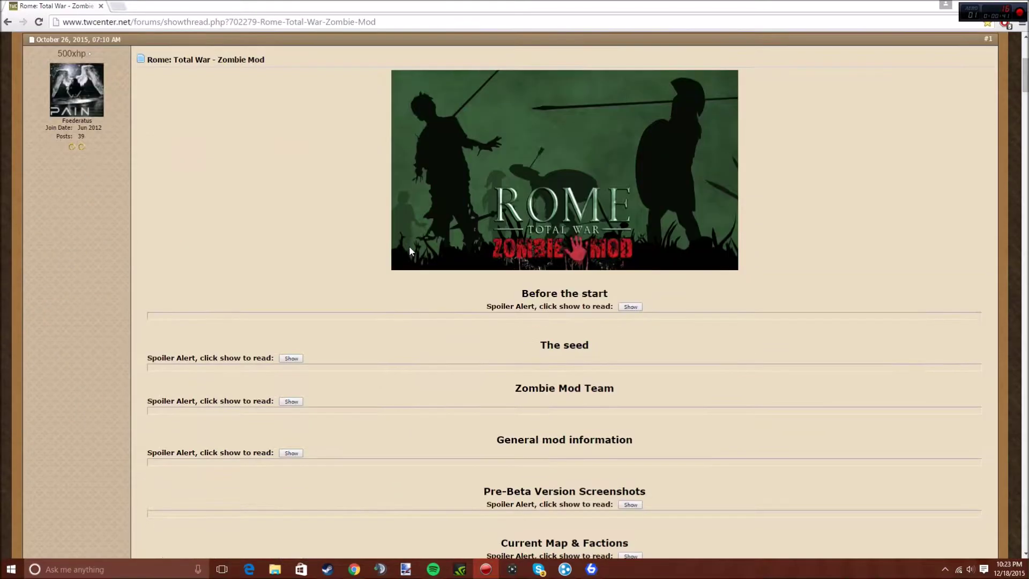
scroll(409, 245, up, 2)
scroll(354, 220, up, 1)
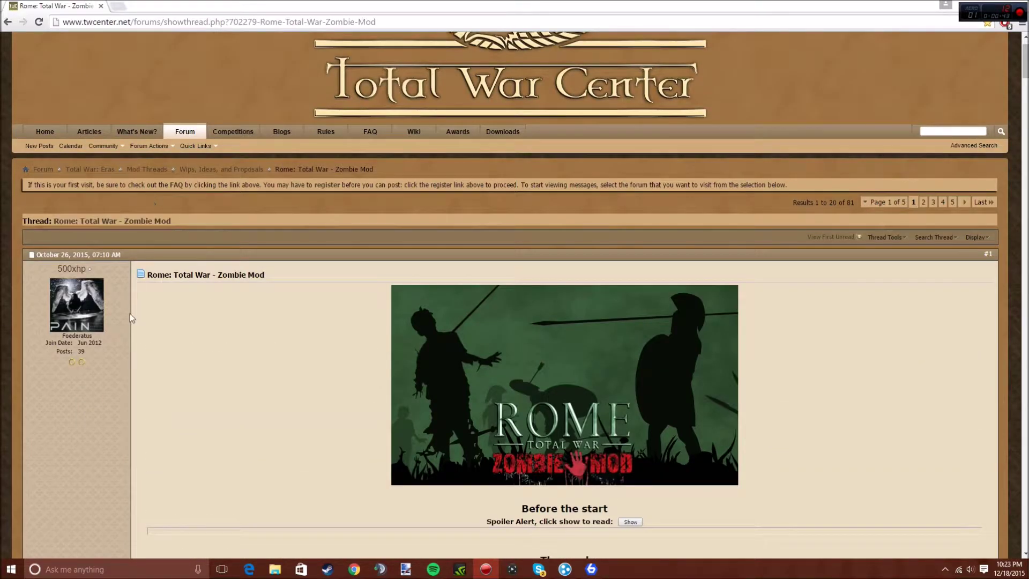
scroll(114, 334, down, 1)
scroll(118, 335, down, 4)
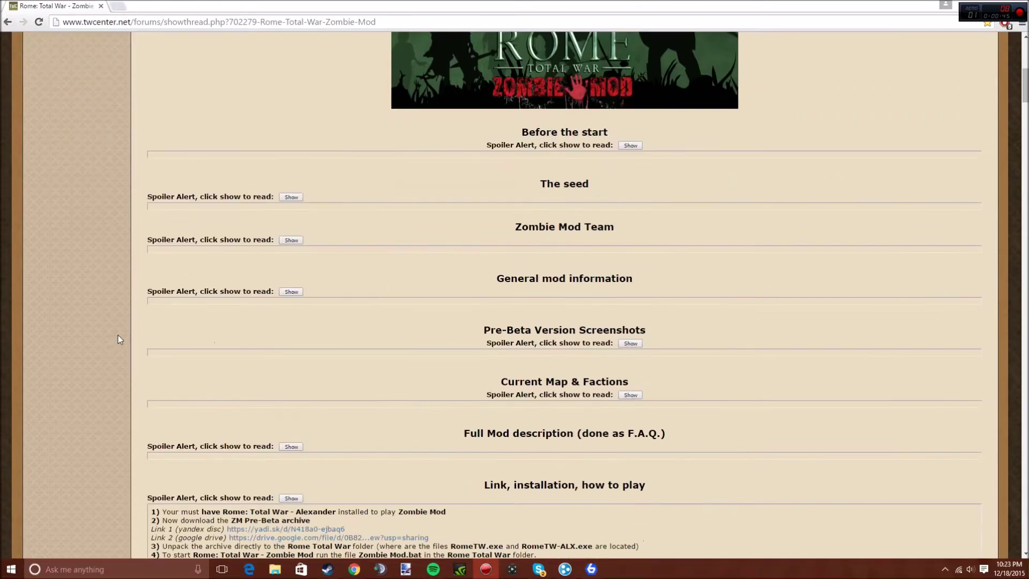
scroll(118, 335, up, 6)
scroll(214, 308, down, 5)
scroll(219, 256, down, 6)
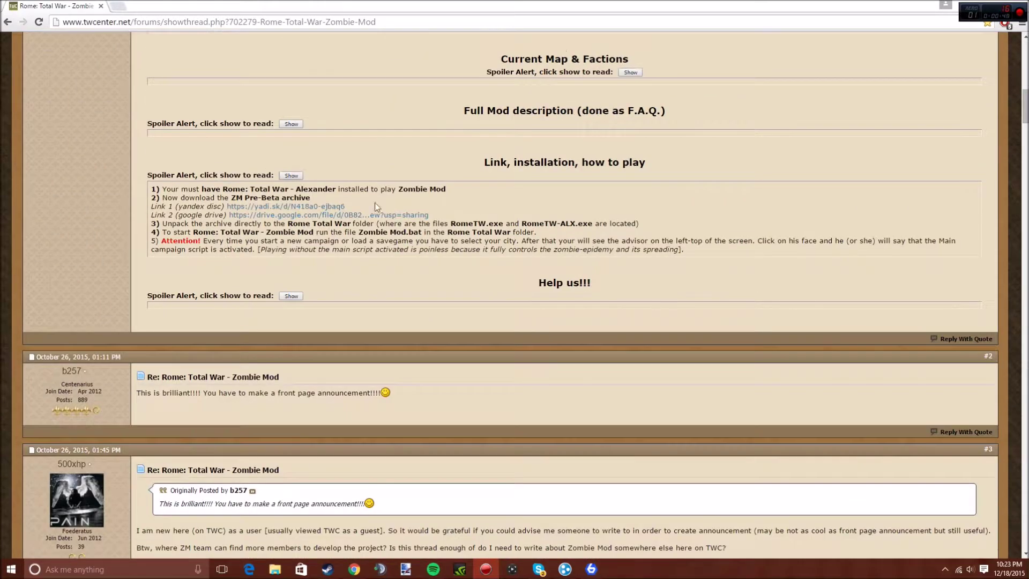
scroll(375, 203, up, 6)
scroll(398, 279, up, 4)
scroll(241, 242, up, 4)
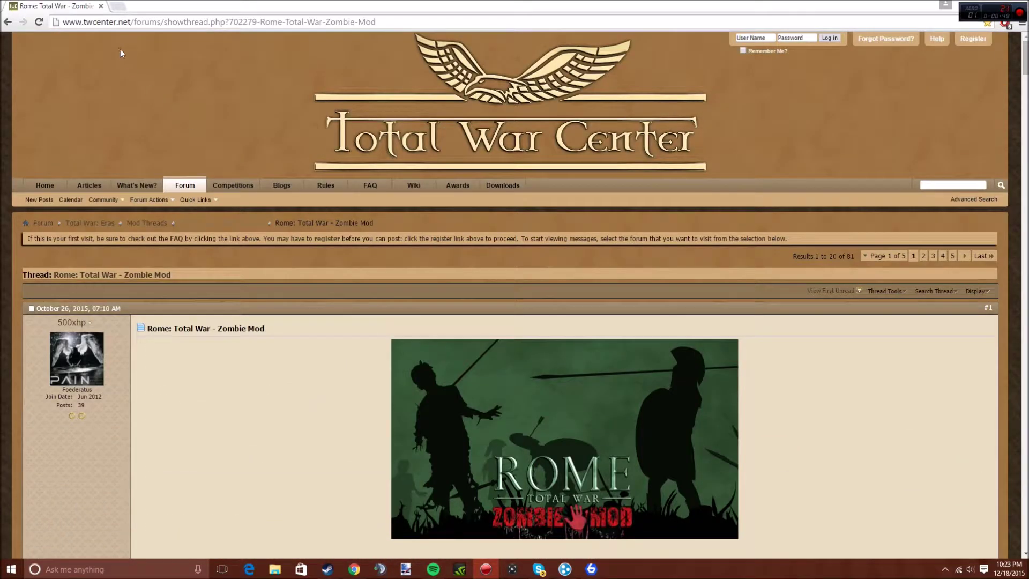
Step: Expand the thread's 'Link, installation, how to play' section and highlight the Google Drive link line
click(151, 22)
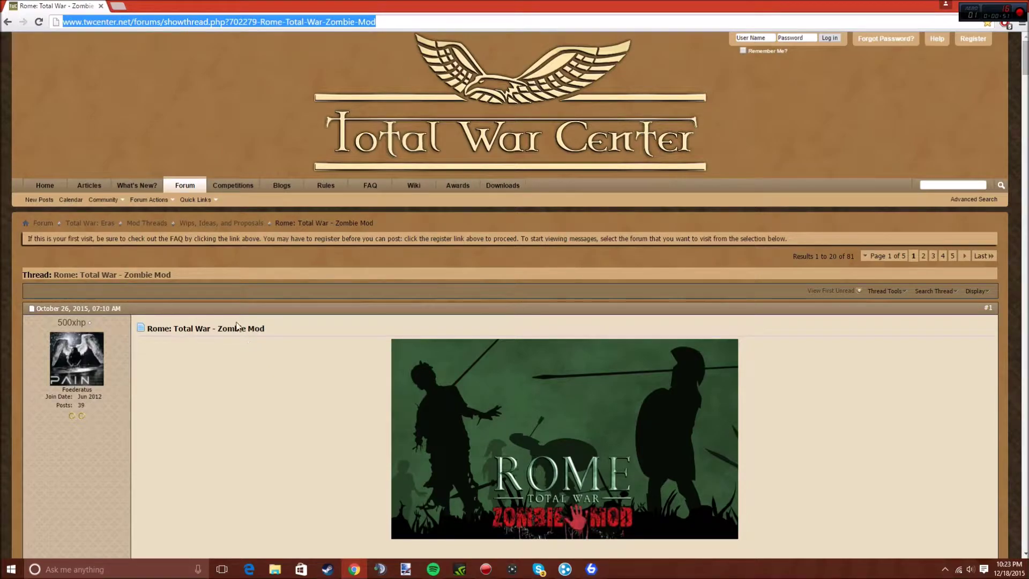
scroll(243, 273, down, 1)
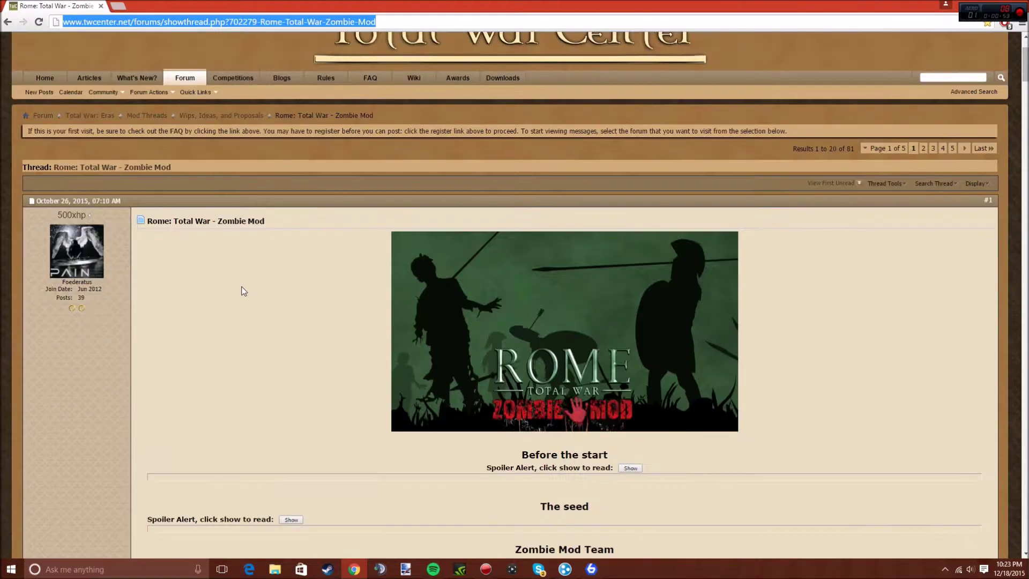
scroll(244, 290, down, 5)
scroll(265, 289, down, 3)
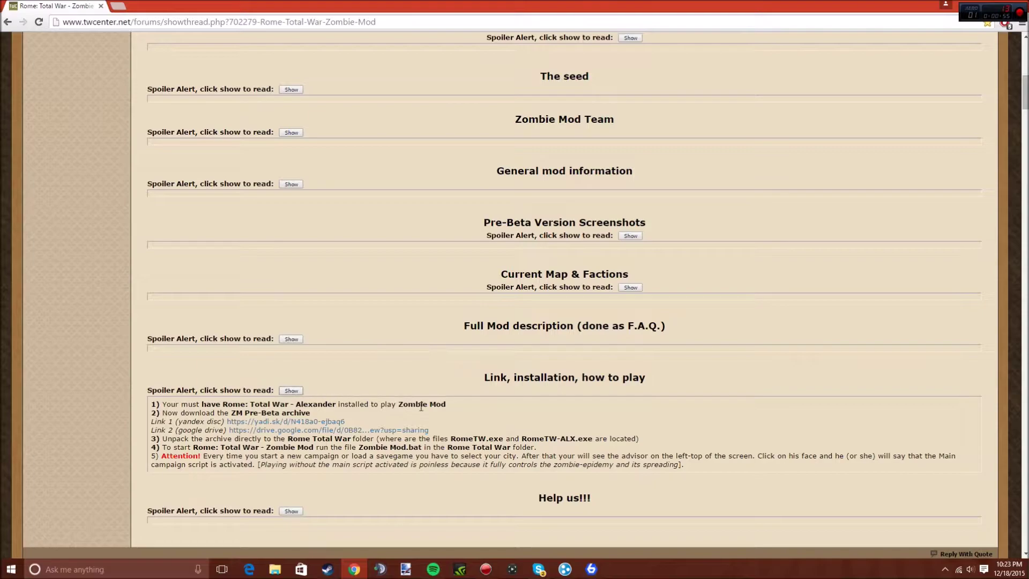
scroll(422, 408, down, 1)
drag(484, 269, 648, 273)
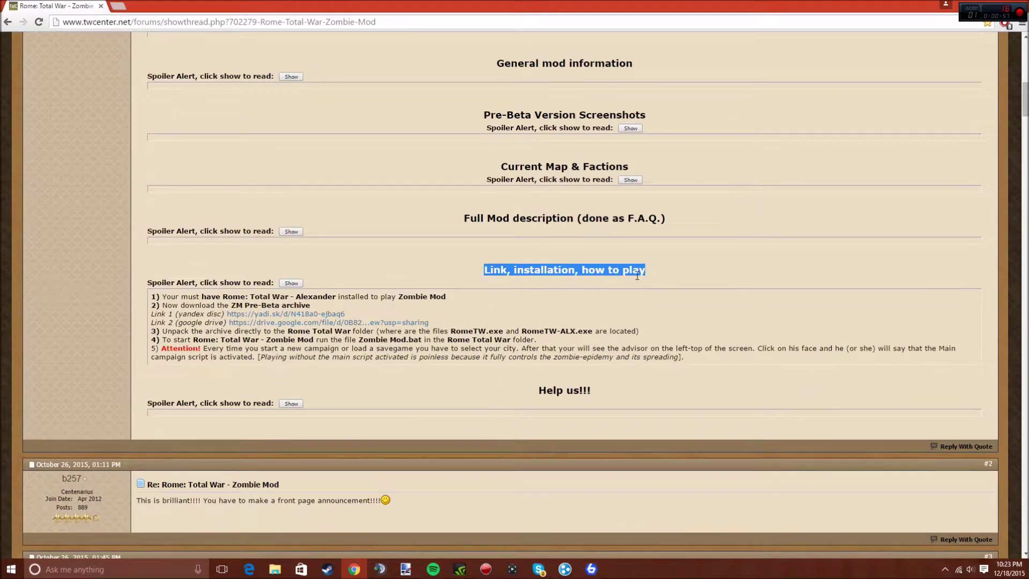
click(420, 272)
click(291, 282)
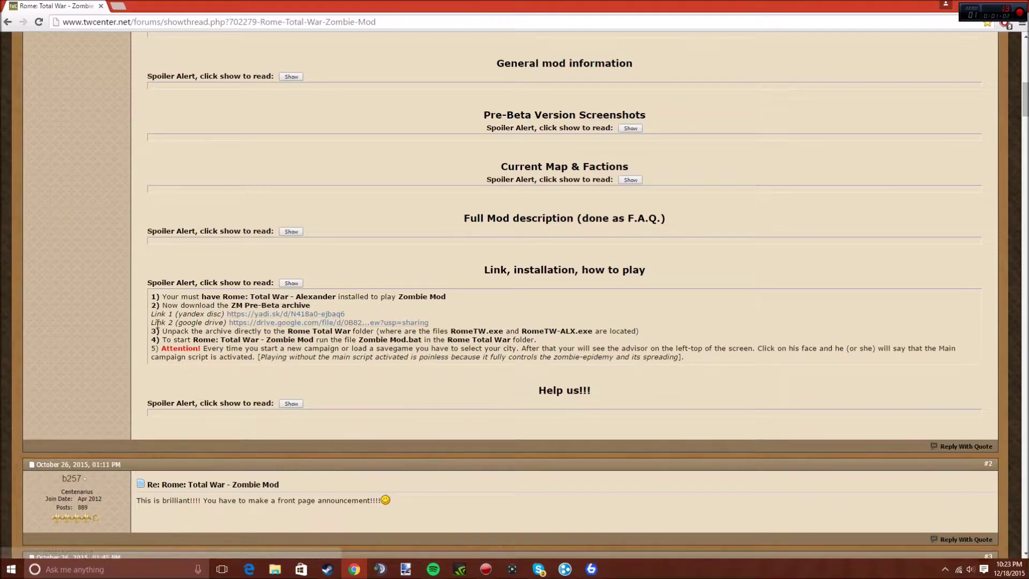
drag(165, 322, 289, 331)
Step: Download Zombie Mod PreBeta.7z from Google Drive and read the 267M virus-scan warning
click(185, 315)
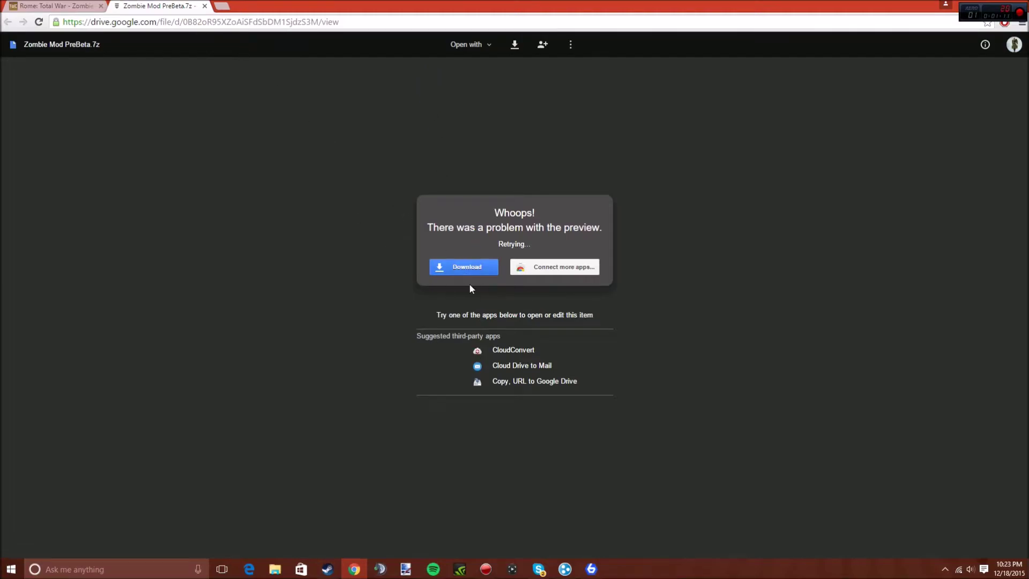
click(482, 267)
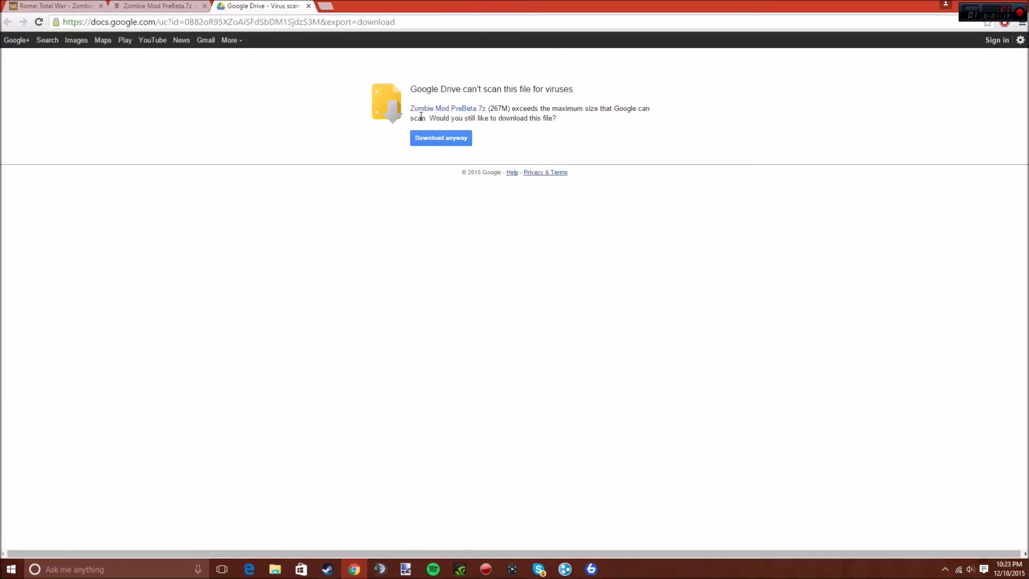
drag(408, 89, 579, 82)
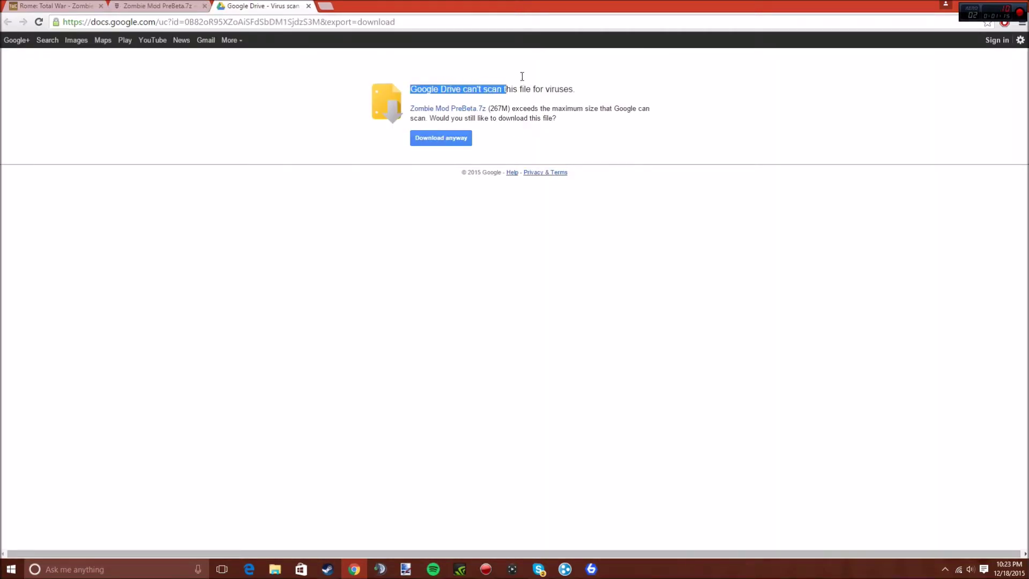
click(587, 88)
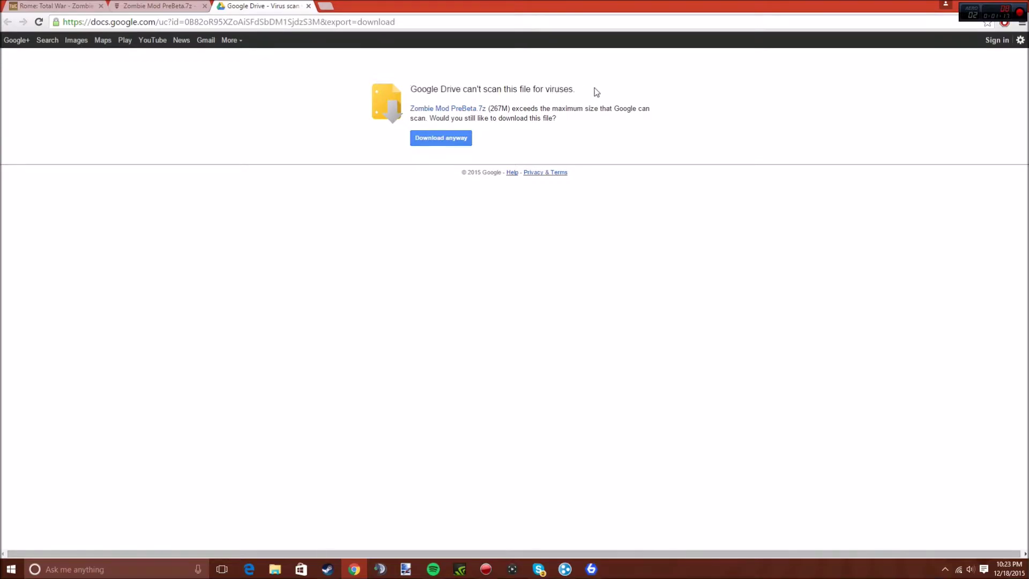
drag(577, 88, 412, 85)
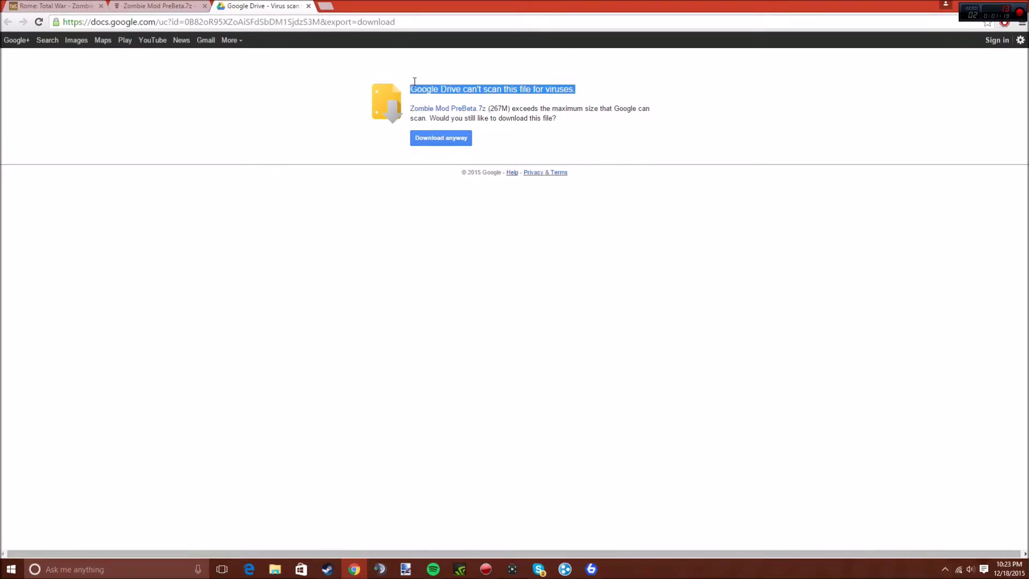
click(434, 86)
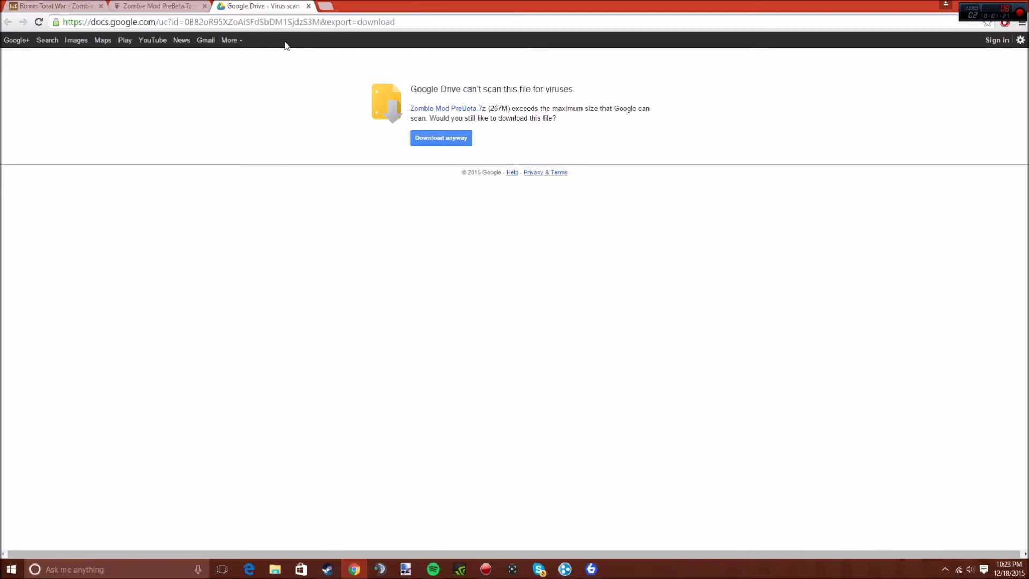
Step: Minimize Chrome and move the Zombie Mod PreBeta archive icon to the desktop centre
click(984, 6)
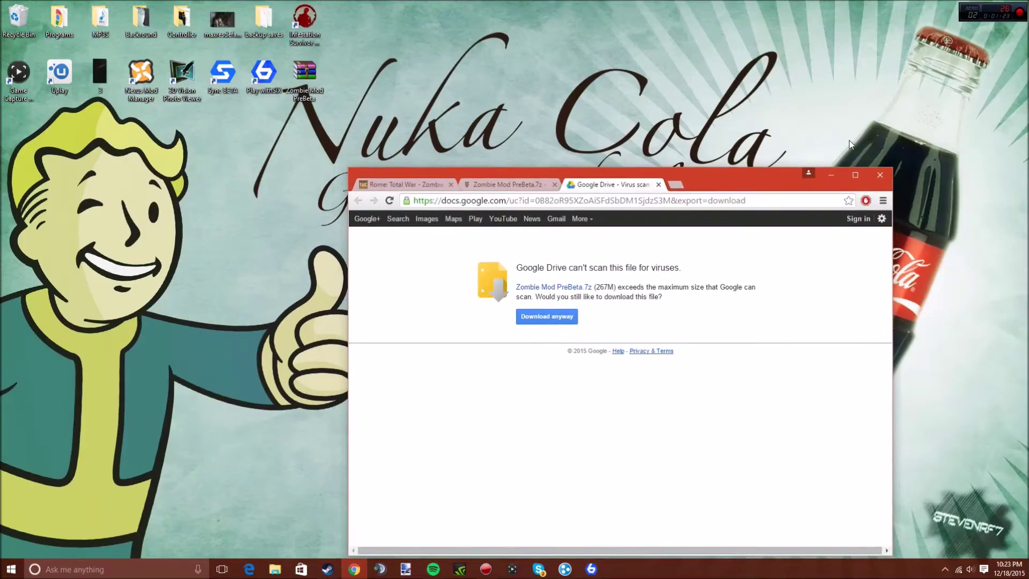
click(830, 176)
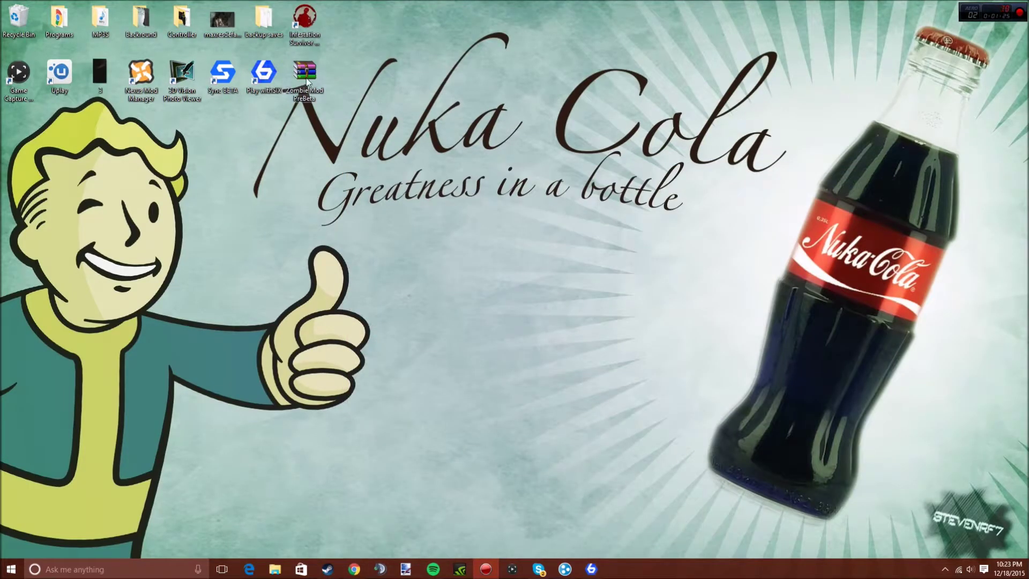
drag(307, 78, 468, 294)
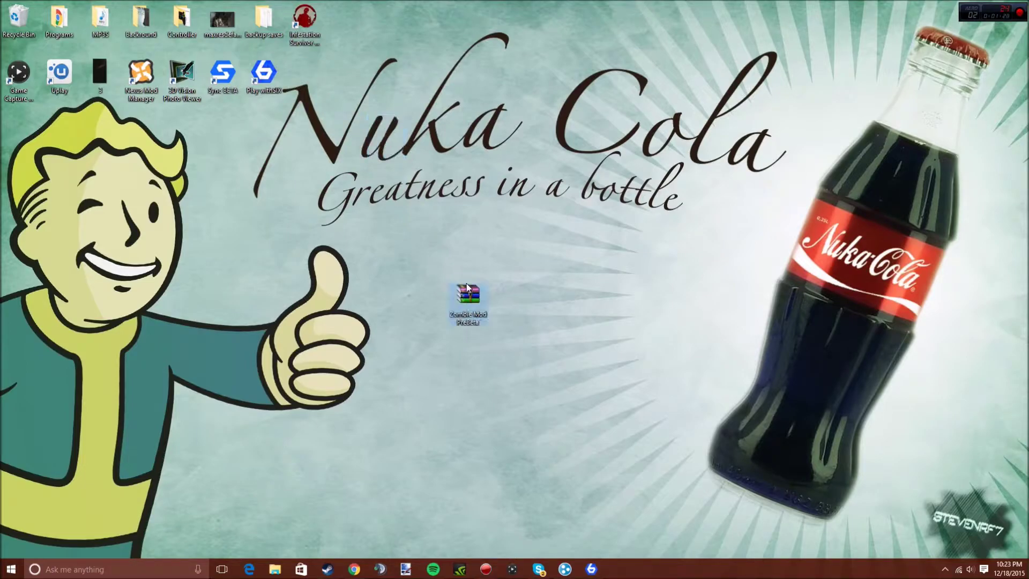
mouse_move(467, 302)
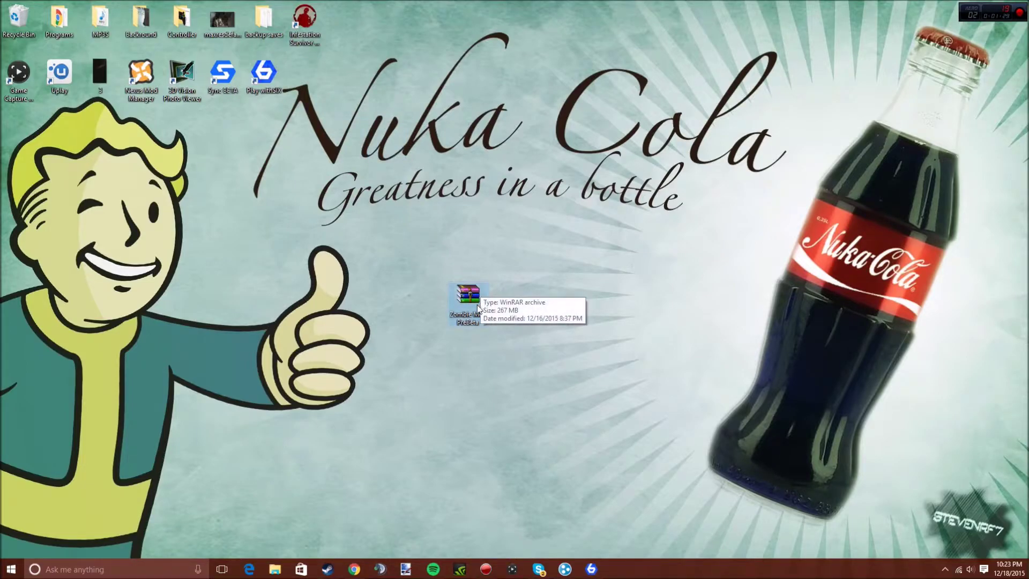
drag(468, 297, 427, 238)
click(371, 459)
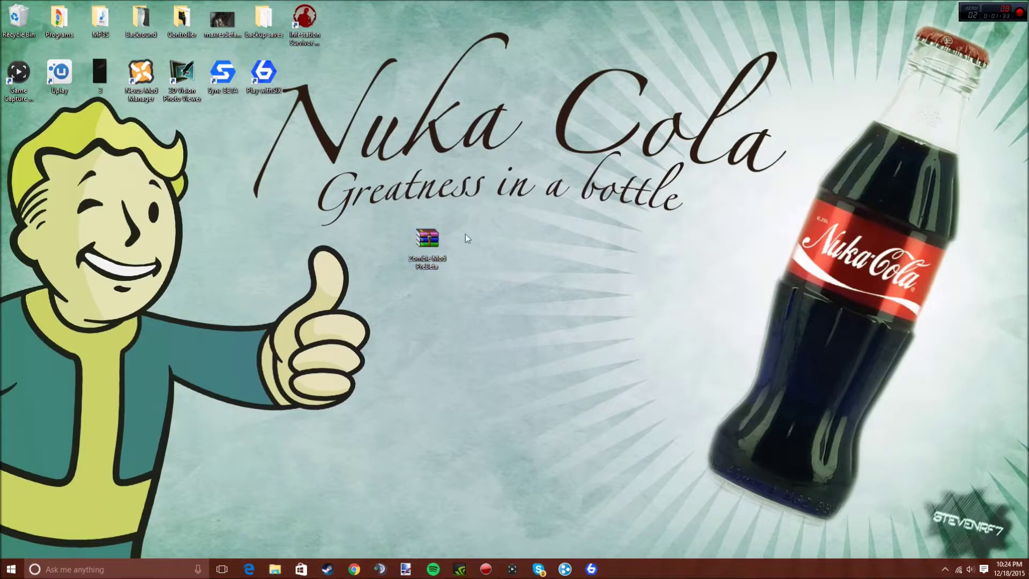
Step: Search Steam's library for 'rome' and show the Rome: Total War - Alexander page
click(302, 570)
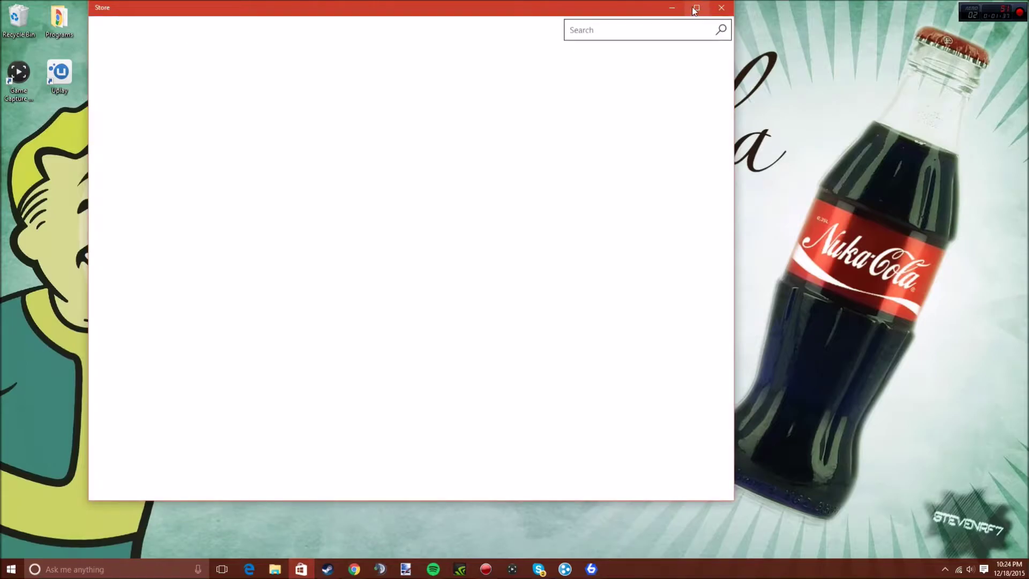
click(722, 8)
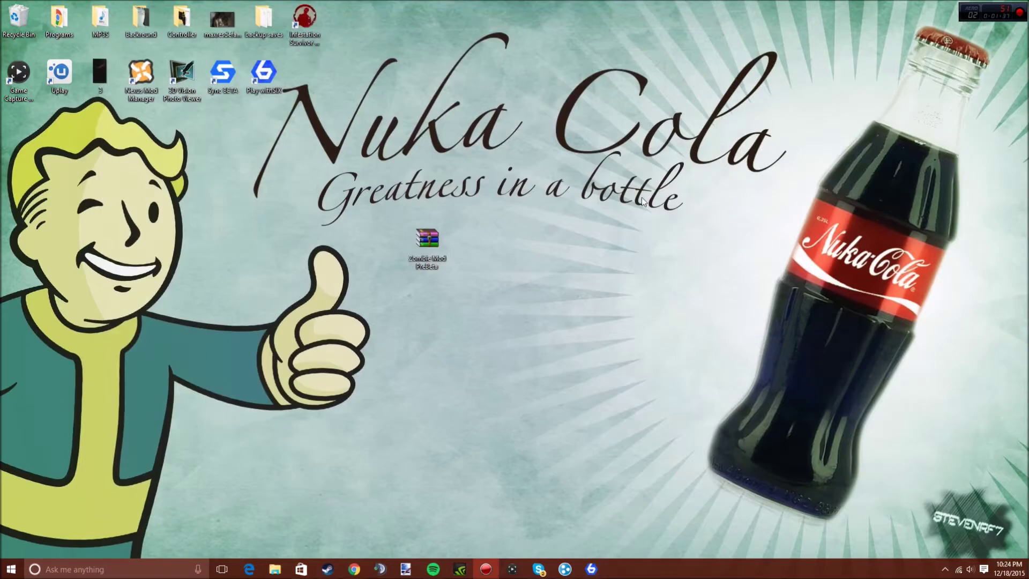
click(326, 570)
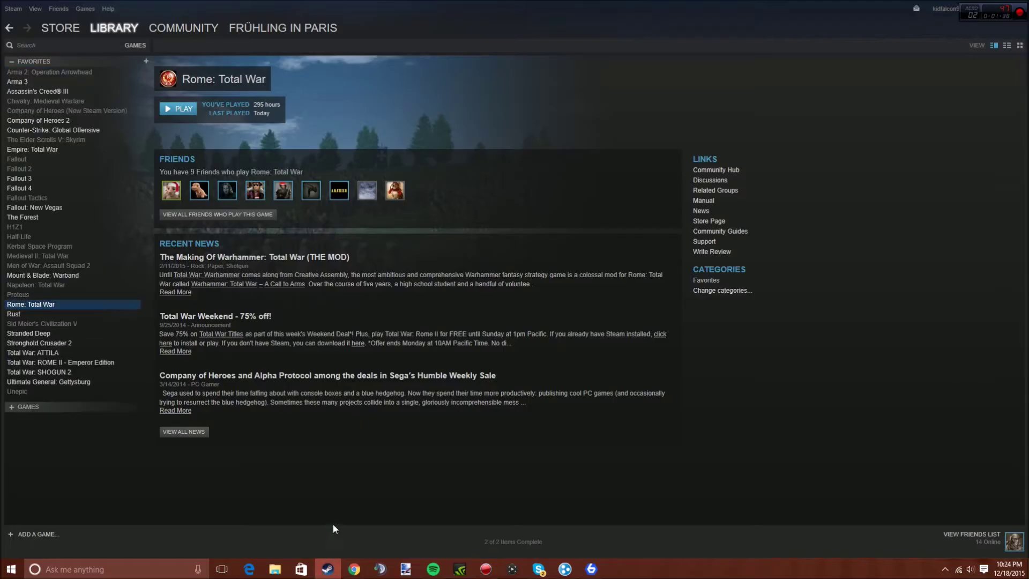
click(51, 46)
text(rome)
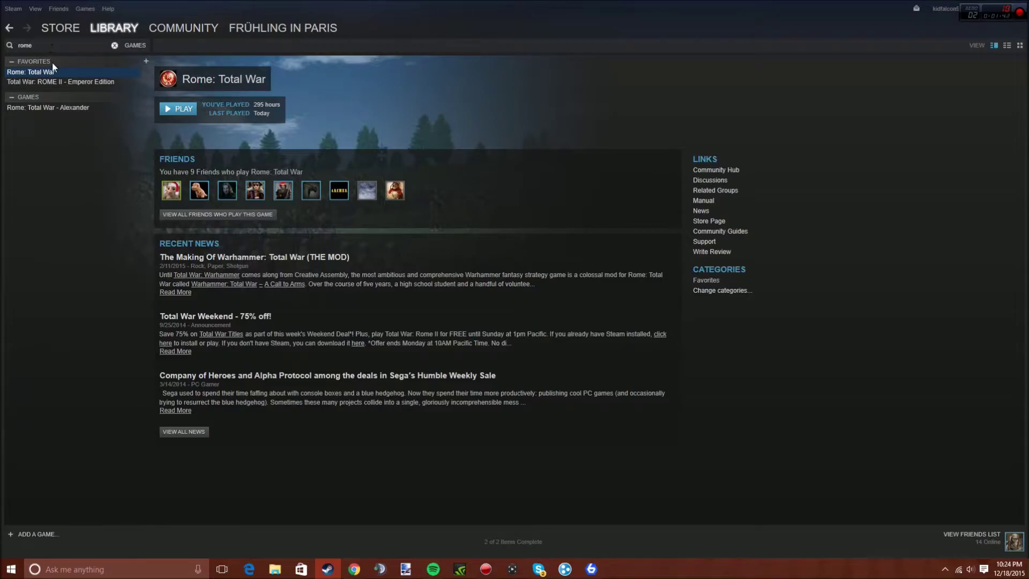
click(28, 107)
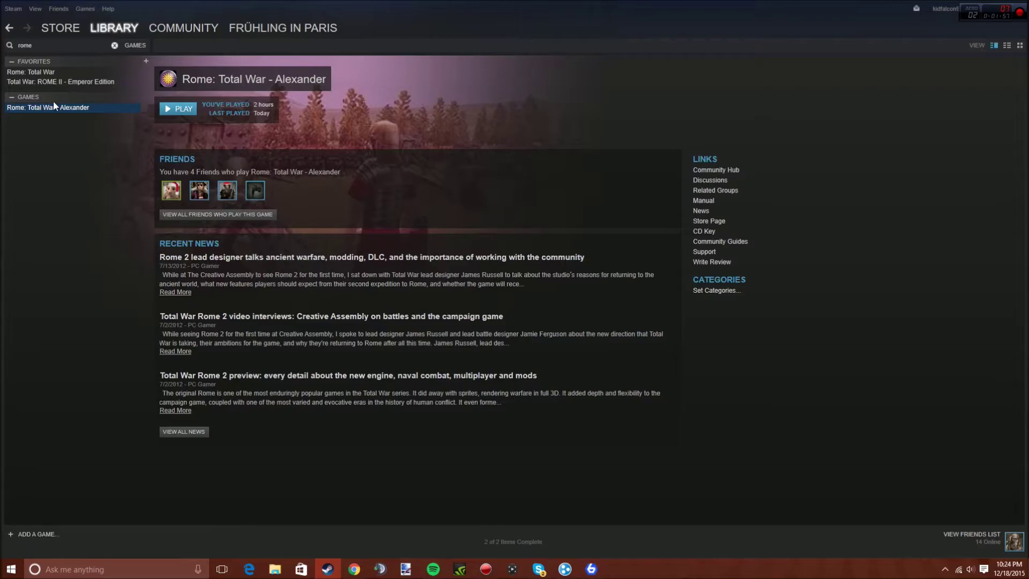
click(28, 71)
click(36, 106)
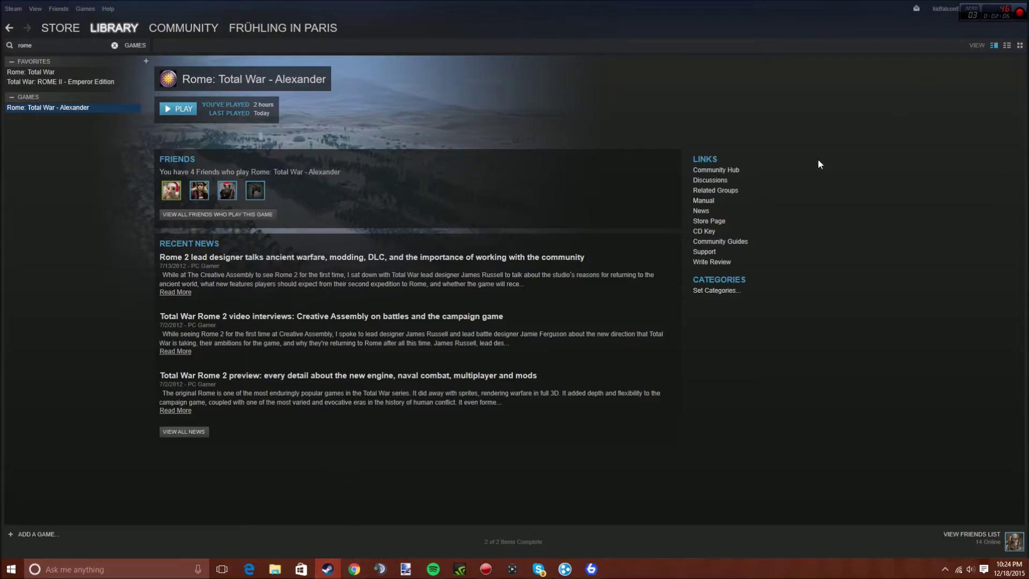
Step: Minimize Steam, open File Explorer and browse to New Volume (E:)
click(981, 11)
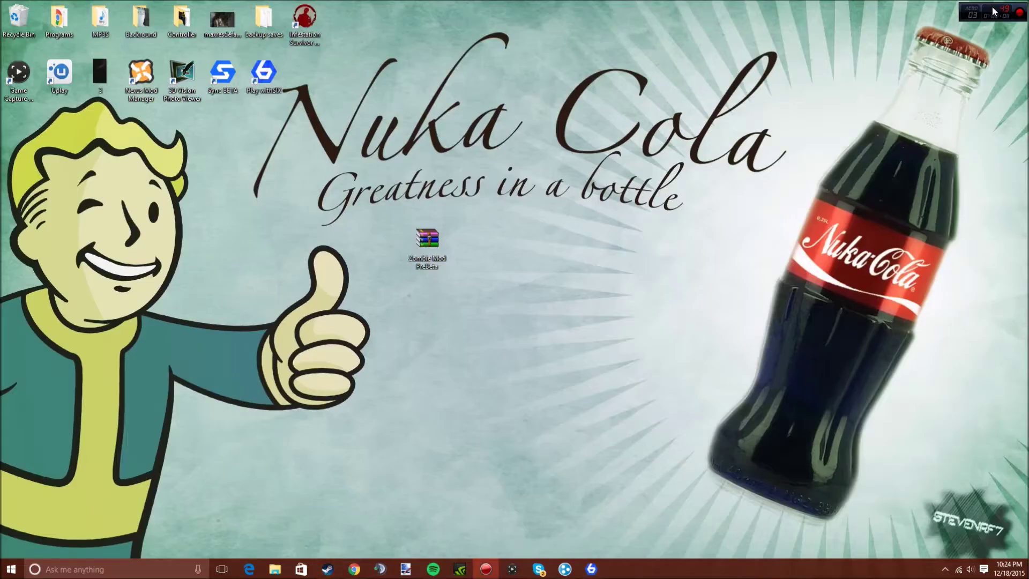
click(275, 569)
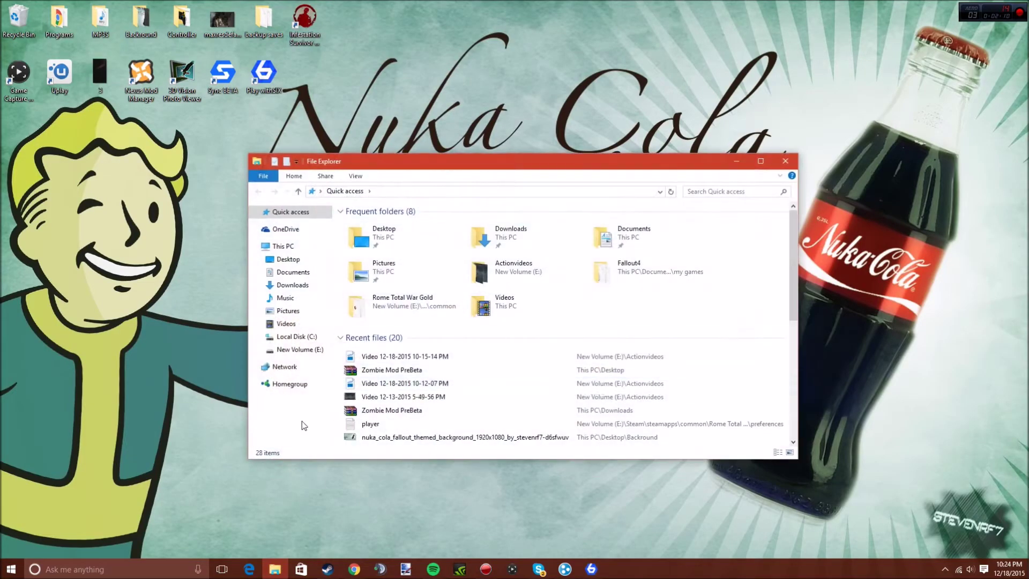
click(299, 350)
click(364, 325)
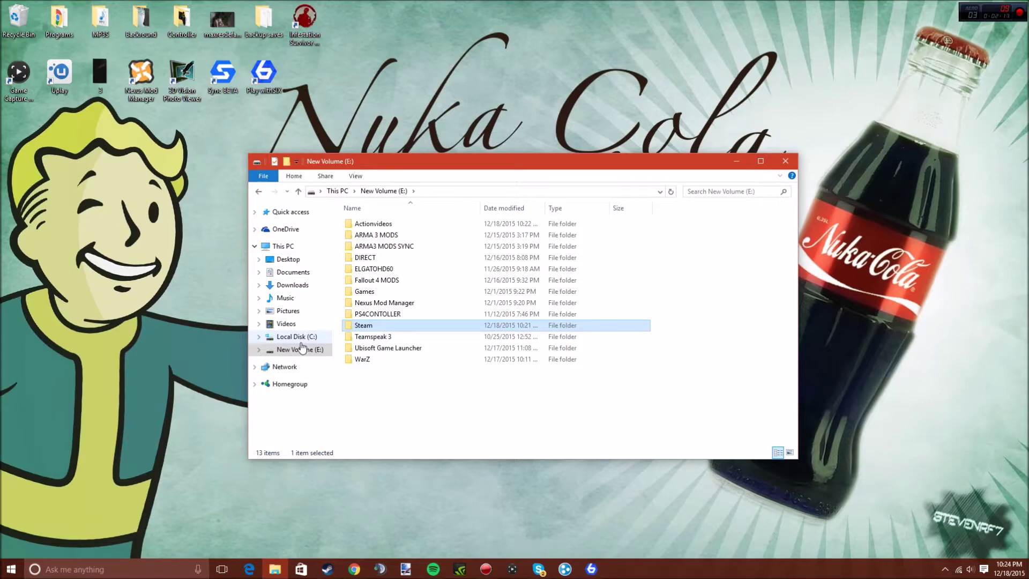
click(298, 337)
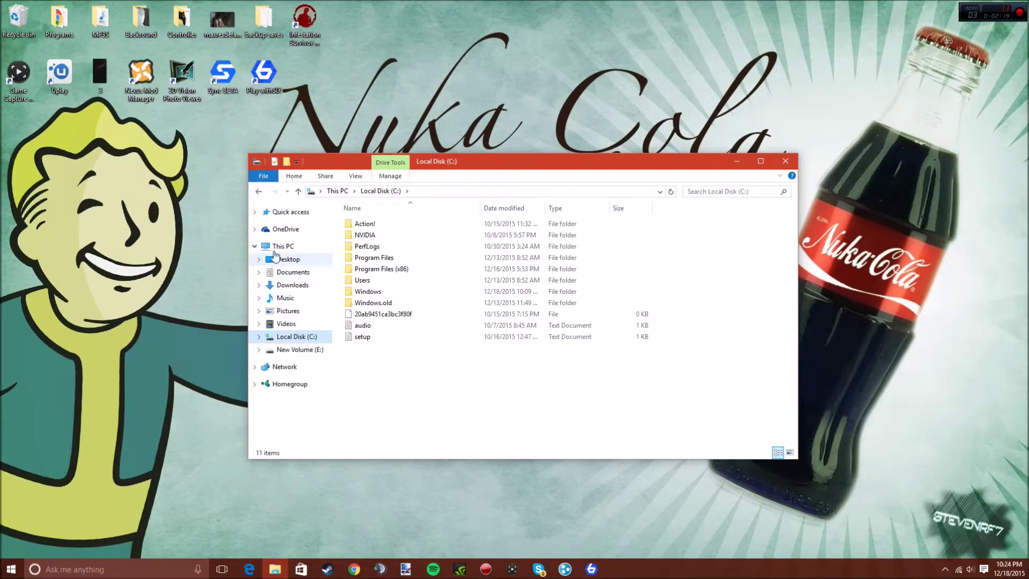
click(283, 246)
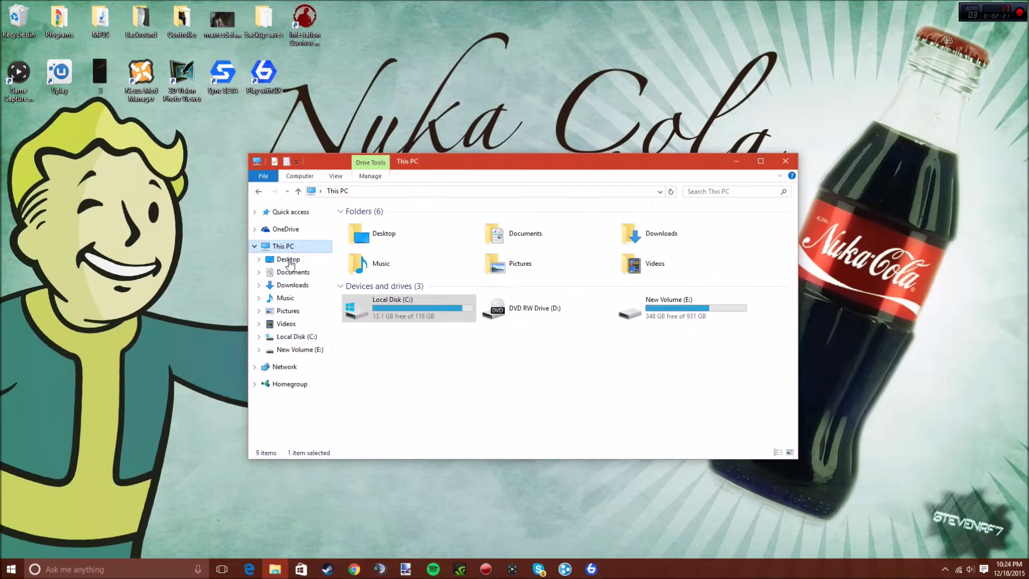
click(699, 192)
text(steam)
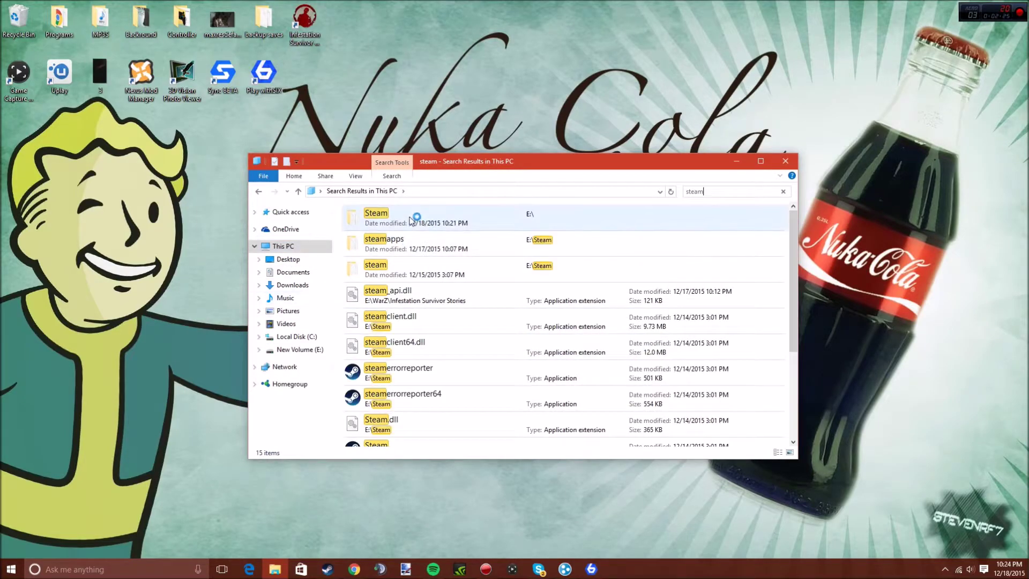
click(297, 336)
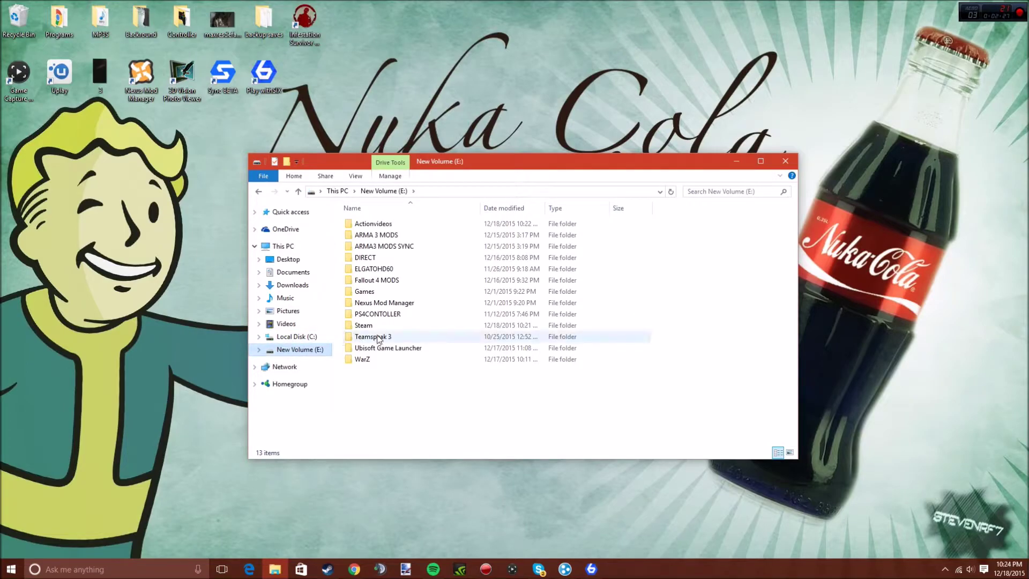
Step: Open Steam > steamapps > common > Rome Total War Alexander on drive E
double_click(363, 325)
scroll(347, 273, down, 5)
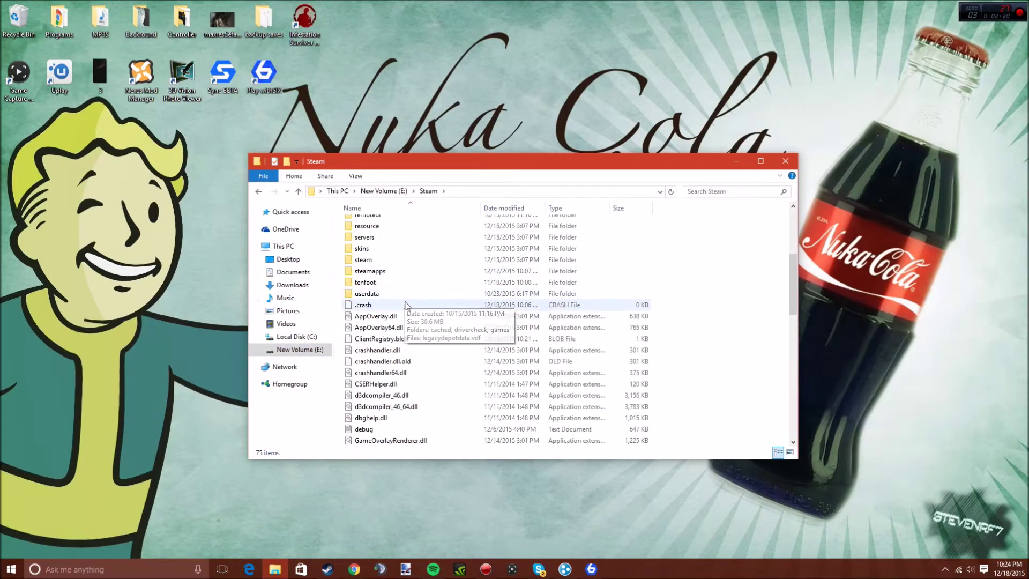
scroll(370, 298, up, 5)
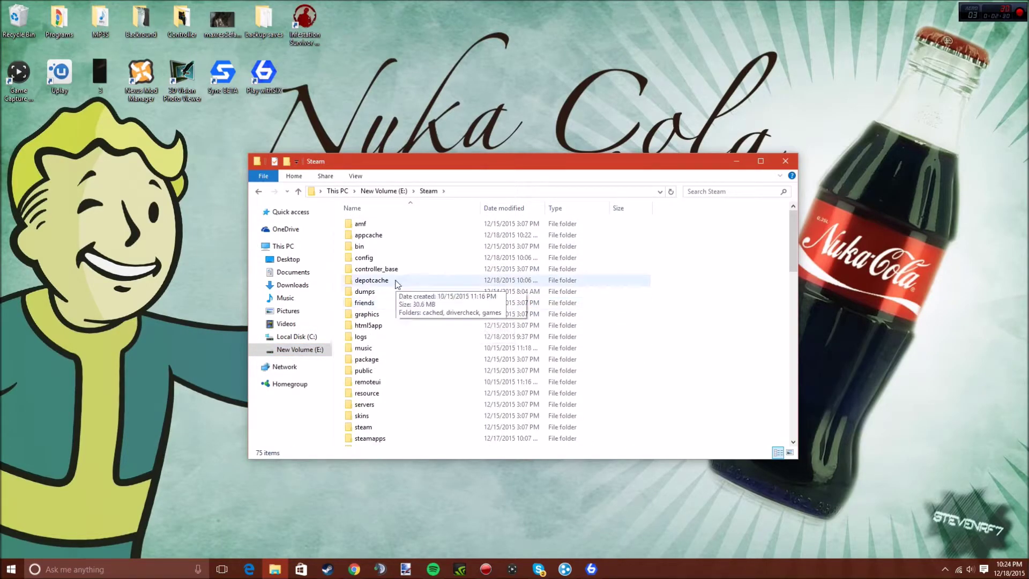
double_click(370, 439)
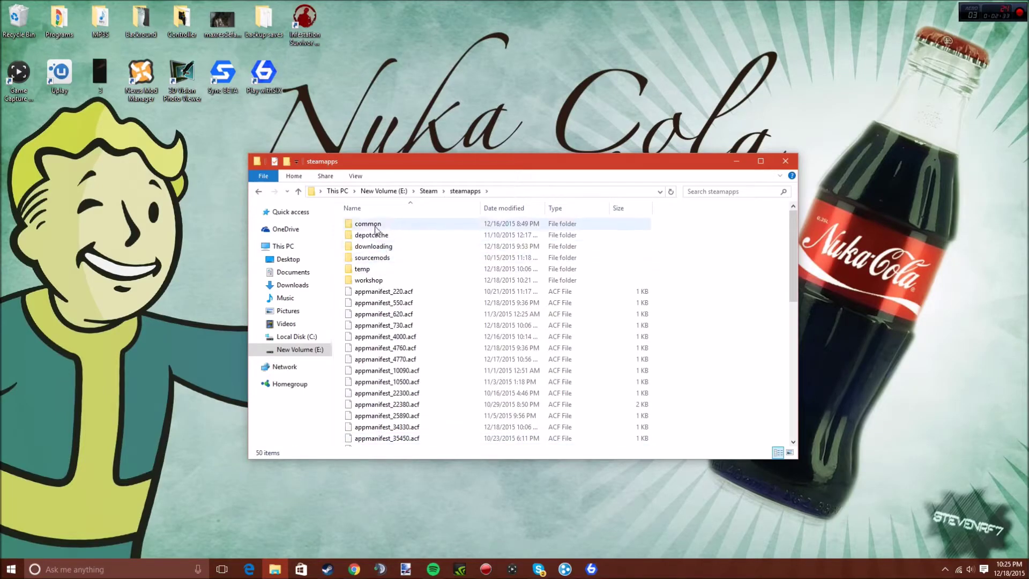
double_click(369, 223)
scroll(378, 307, down, 3)
scroll(387, 313, down, 3)
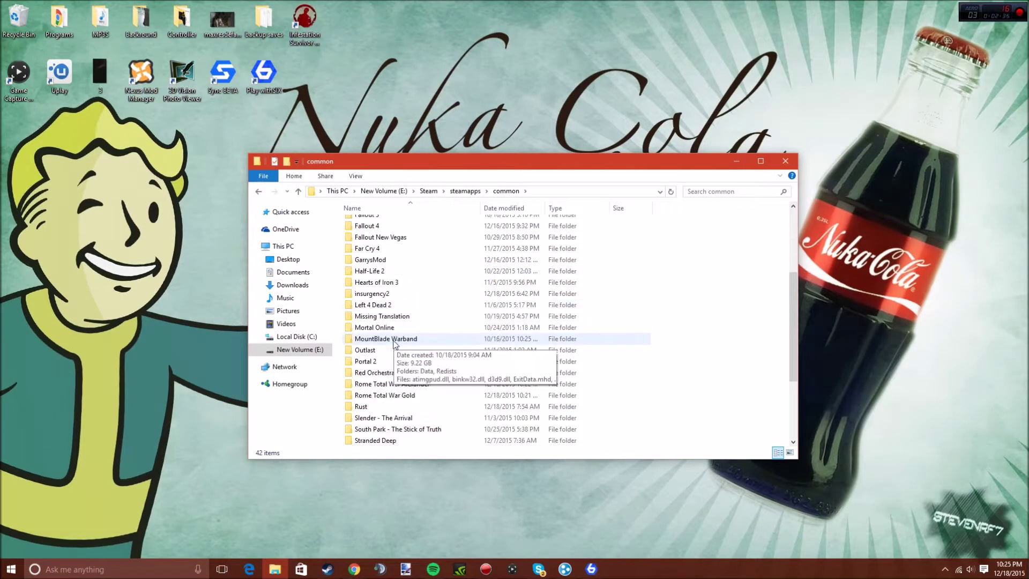
click(397, 386)
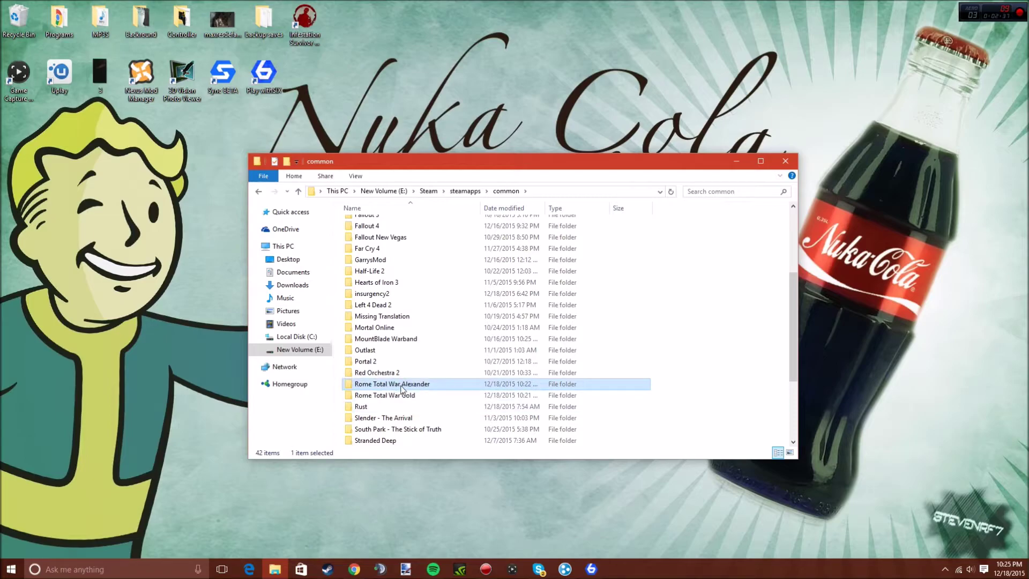
double_click(403, 386)
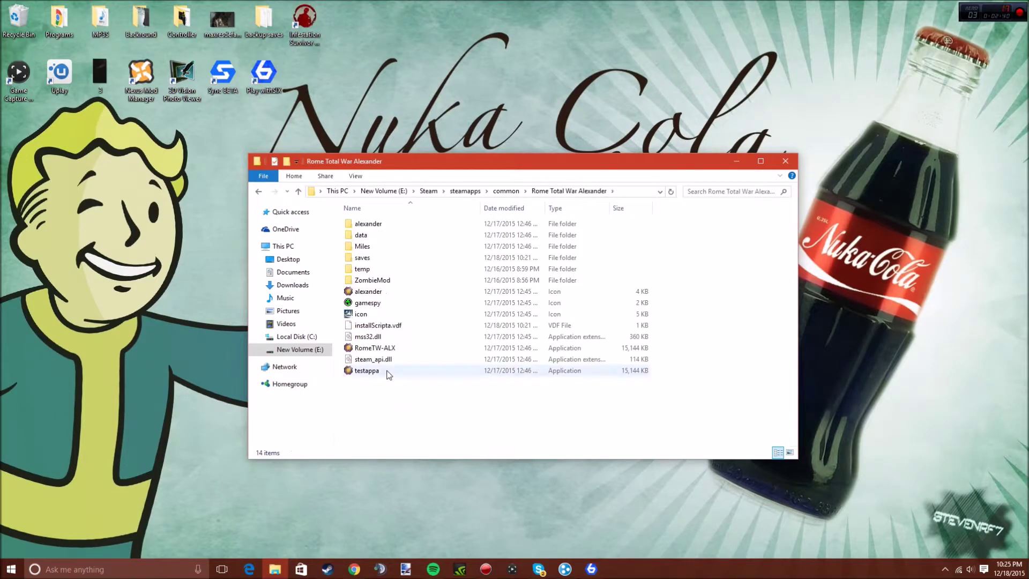
Step: Copy the Zombie Mod PreBeta archive from the desktop into the Rome Total War Alexander folder
drag(403, 161, 599, 186)
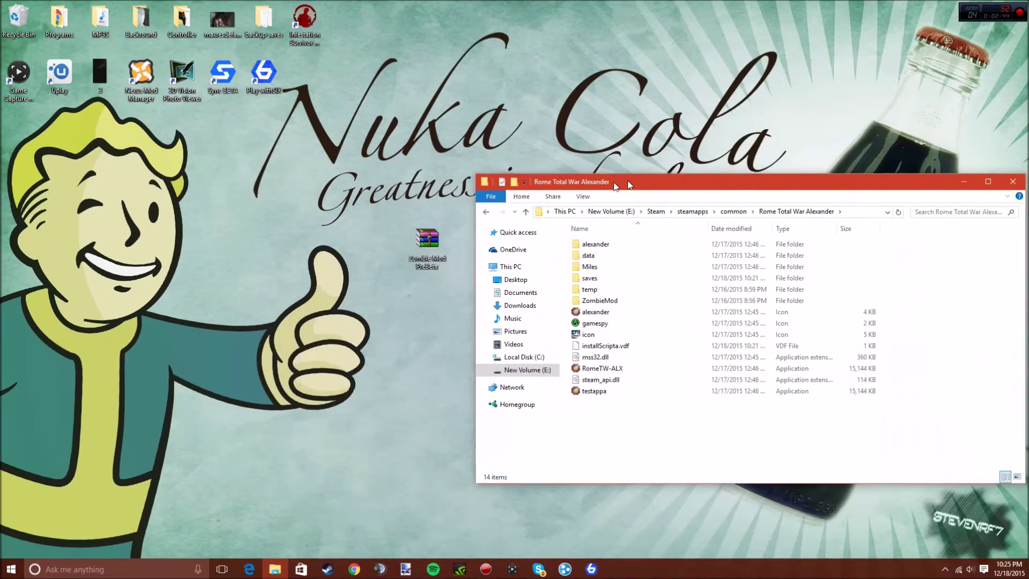
mouse_move(424, 245)
mouse_down()
mouse_move(347, 246)
mouse_move(590, 423)
mouse_up()
drag(611, 185, 310, 147)
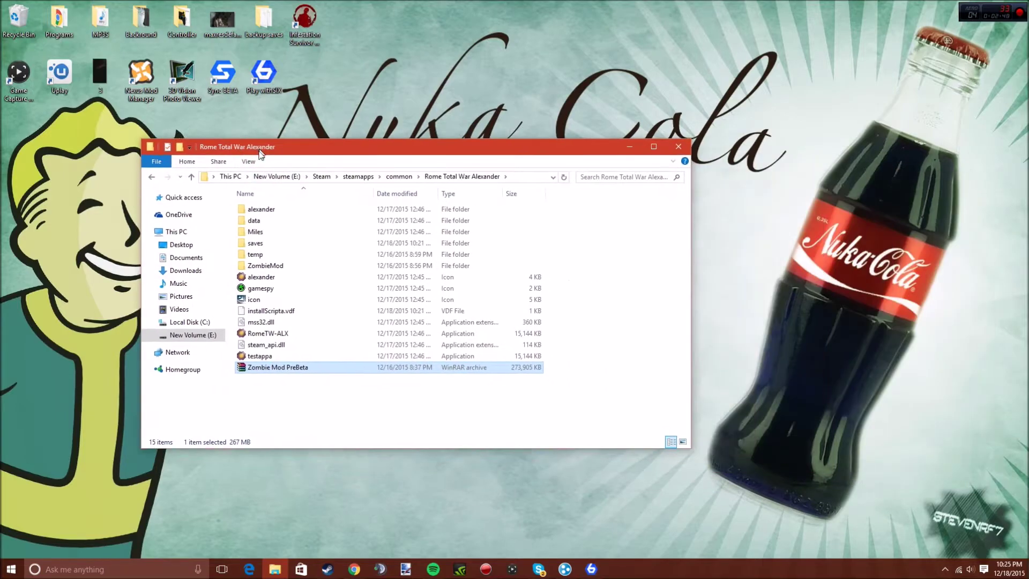
Step: Extract the archive here with Extract Here, replacing existing files via Yes to All
right_click(277, 367)
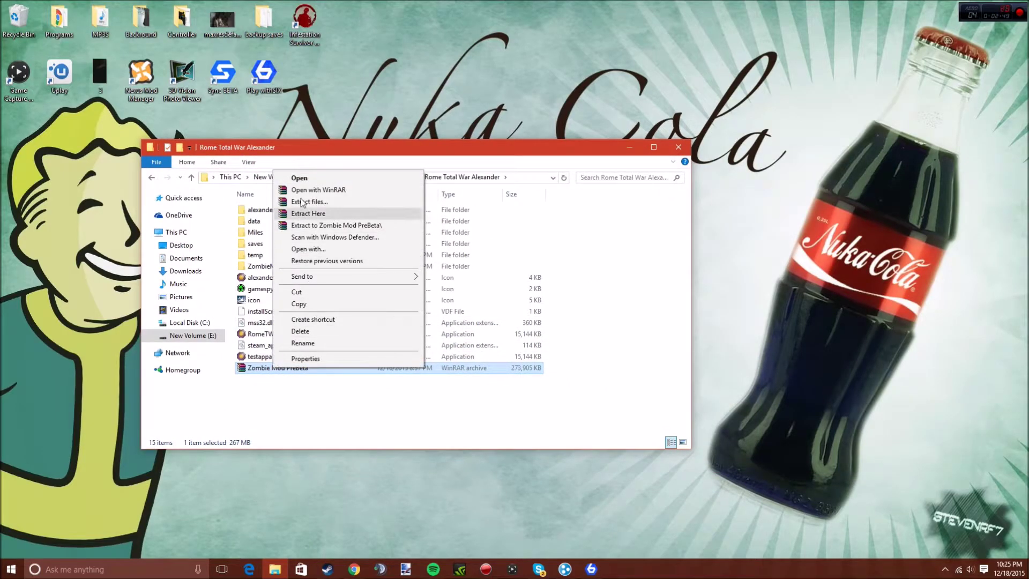
click(310, 215)
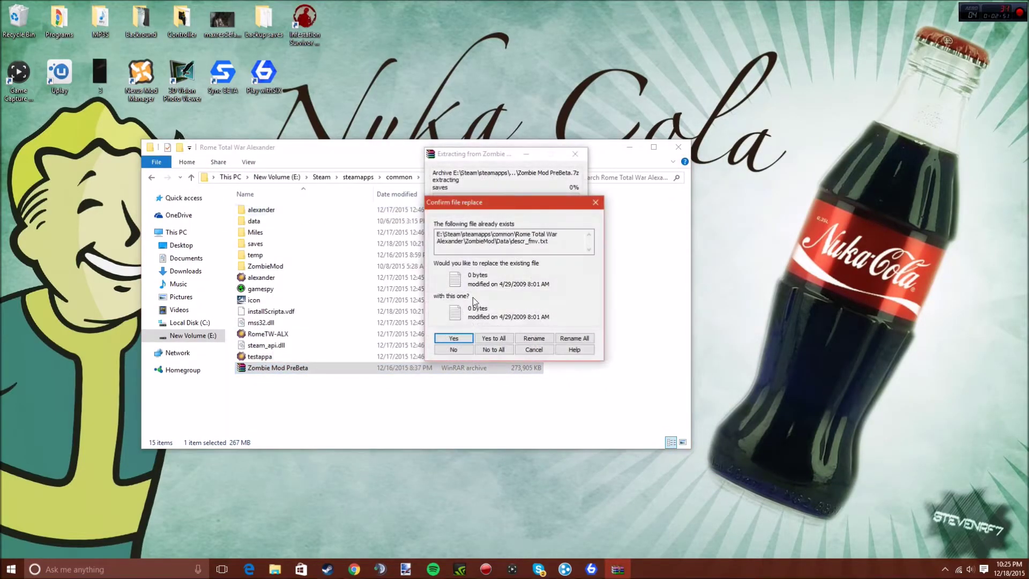
click(494, 339)
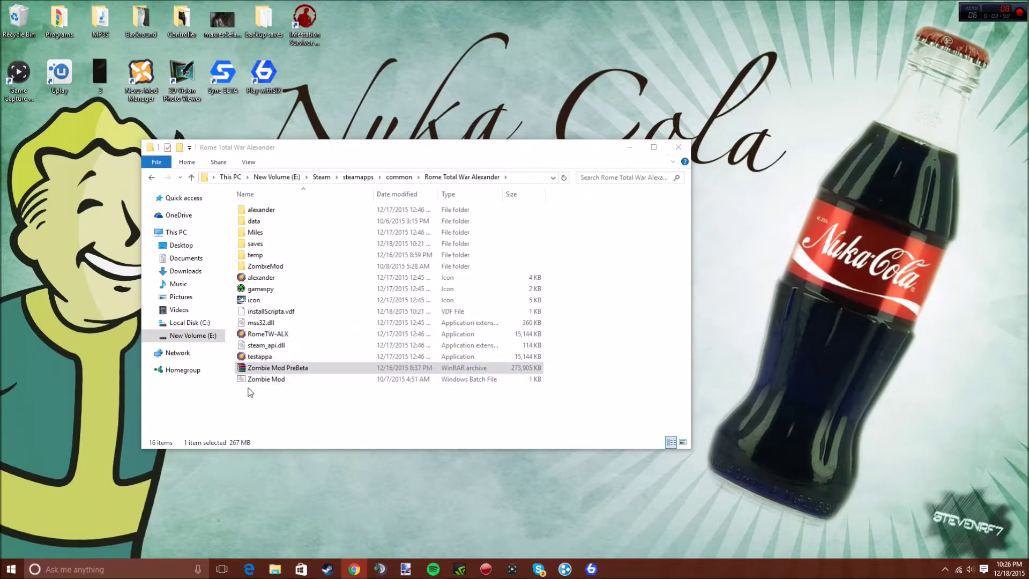
click(264, 379)
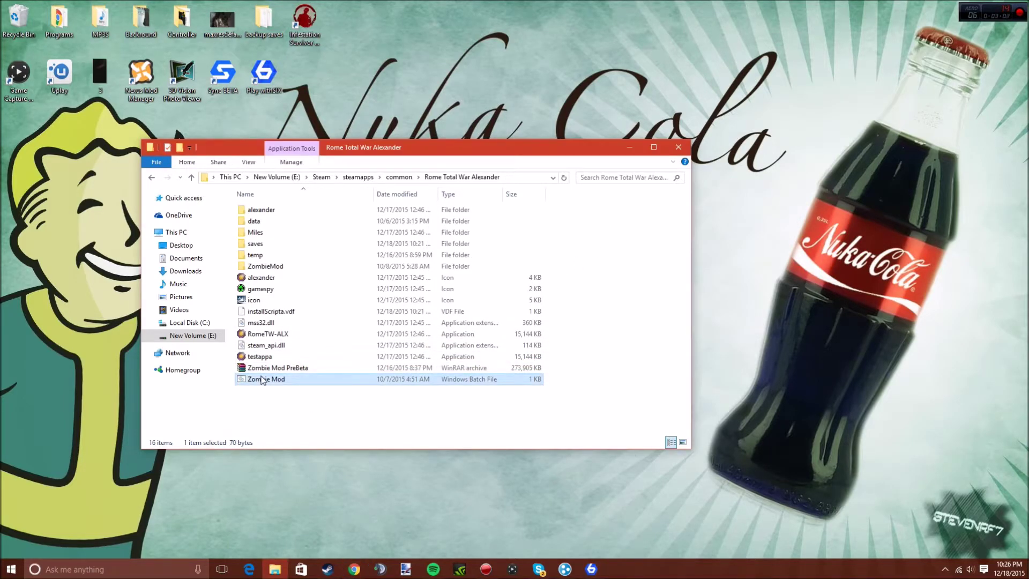
Step: Select the Zombie Mod batch file and run it to start Rome: Total War - Alexander
click(266, 367)
click(274, 368)
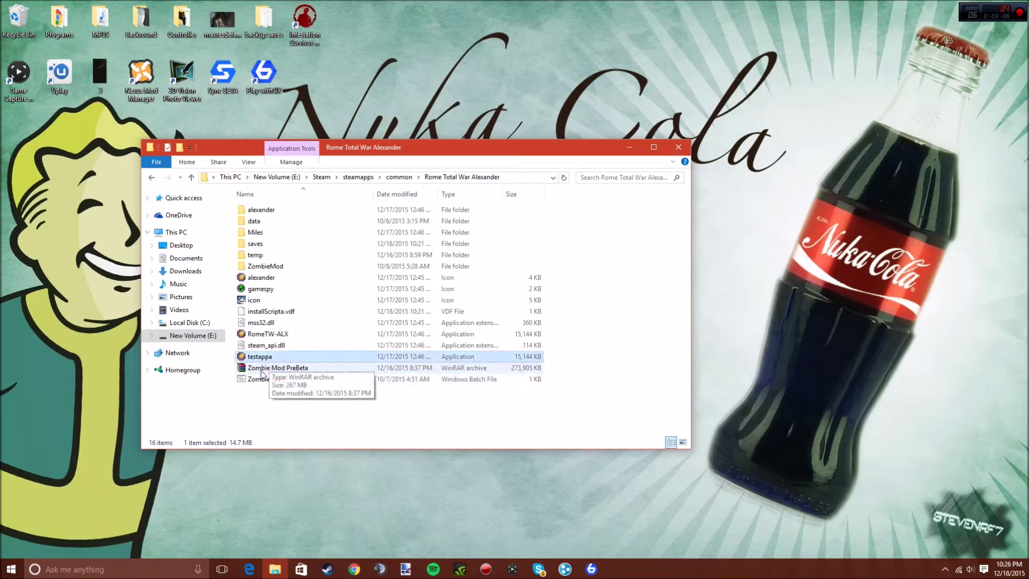
drag(278, 419, 272, 386)
click(272, 383)
double_click(271, 382)
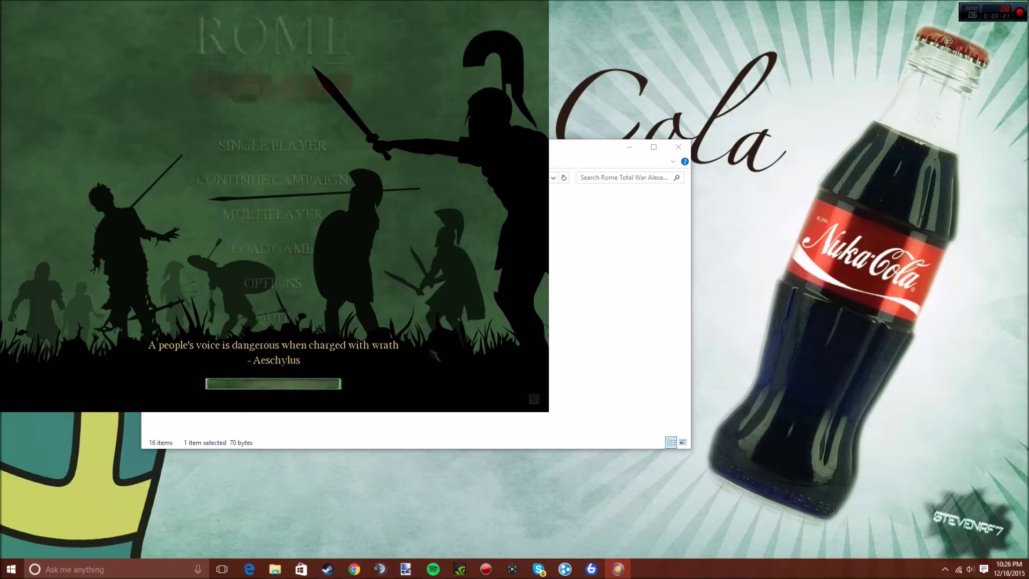
Step: Lower the speech, effects, master and music volumes, then return to the main menu
click(273, 283)
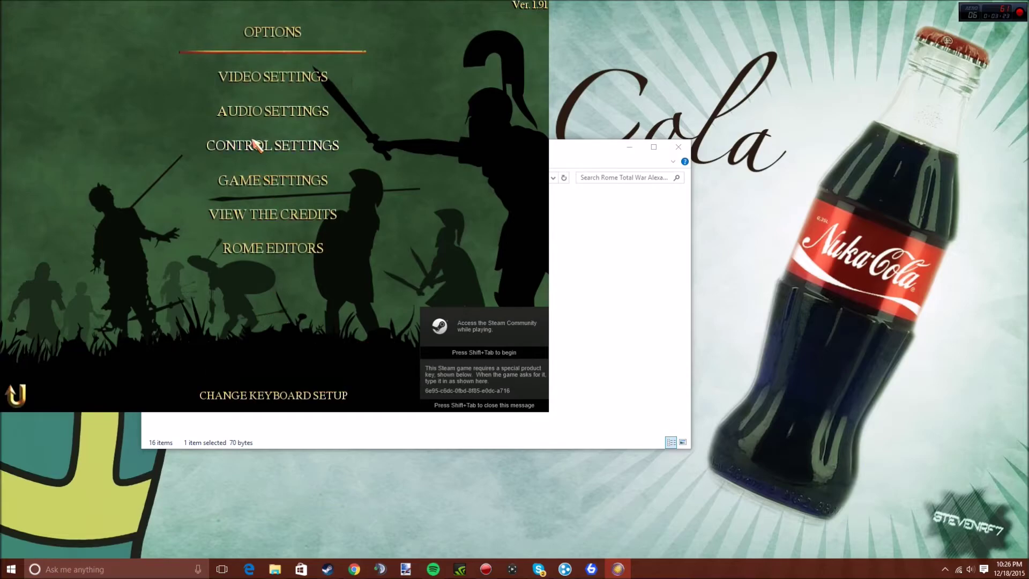
click(254, 112)
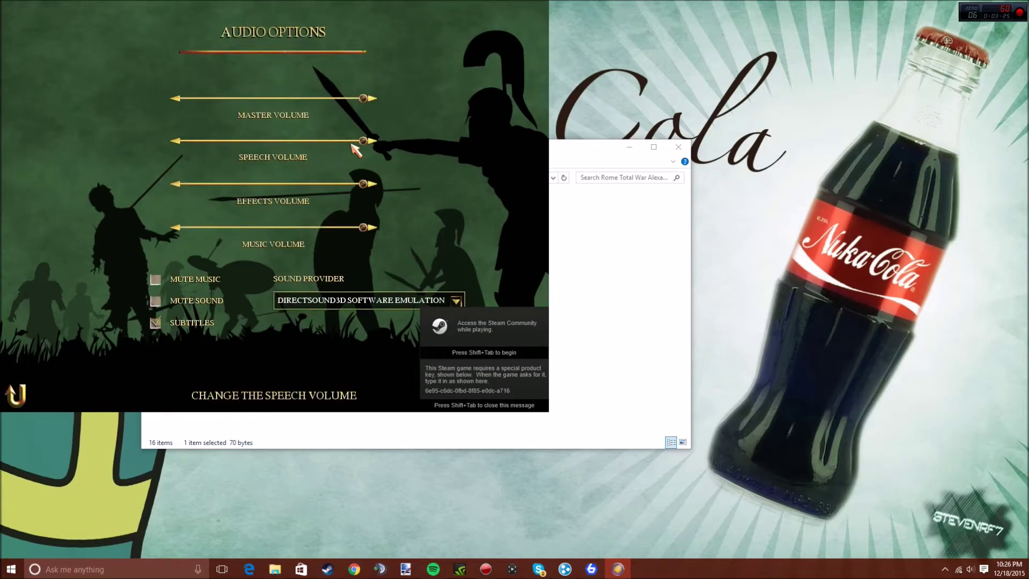
drag(366, 142, 235, 141)
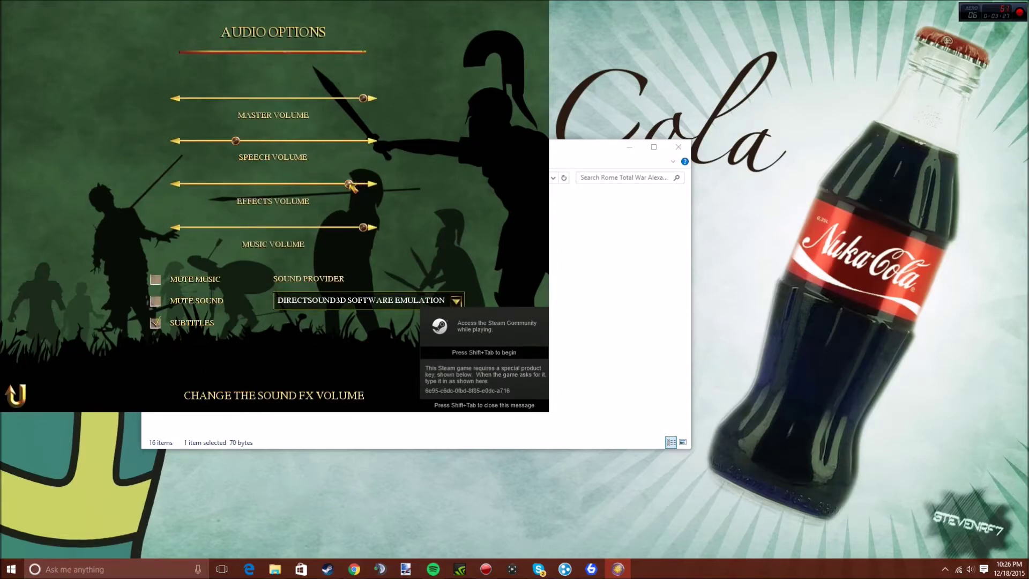
drag(366, 184, 224, 185)
drag(366, 98, 241, 99)
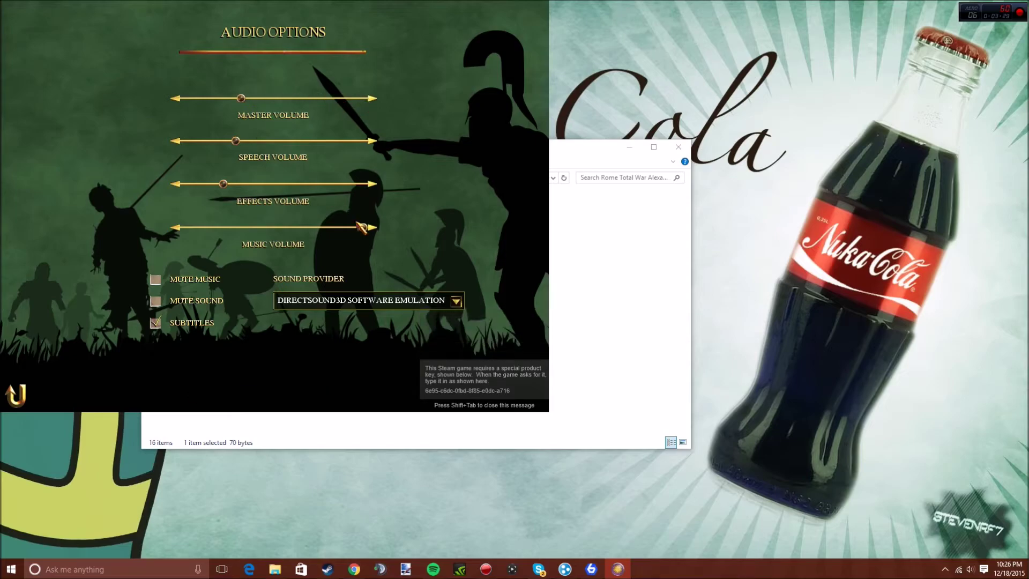
drag(366, 228, 265, 228)
click(16, 394)
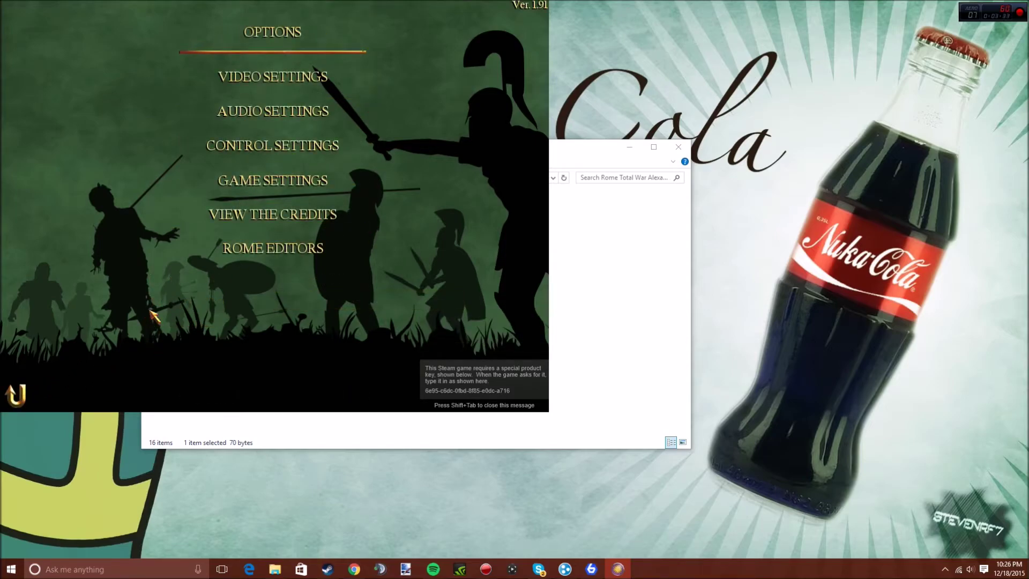
click(17, 394)
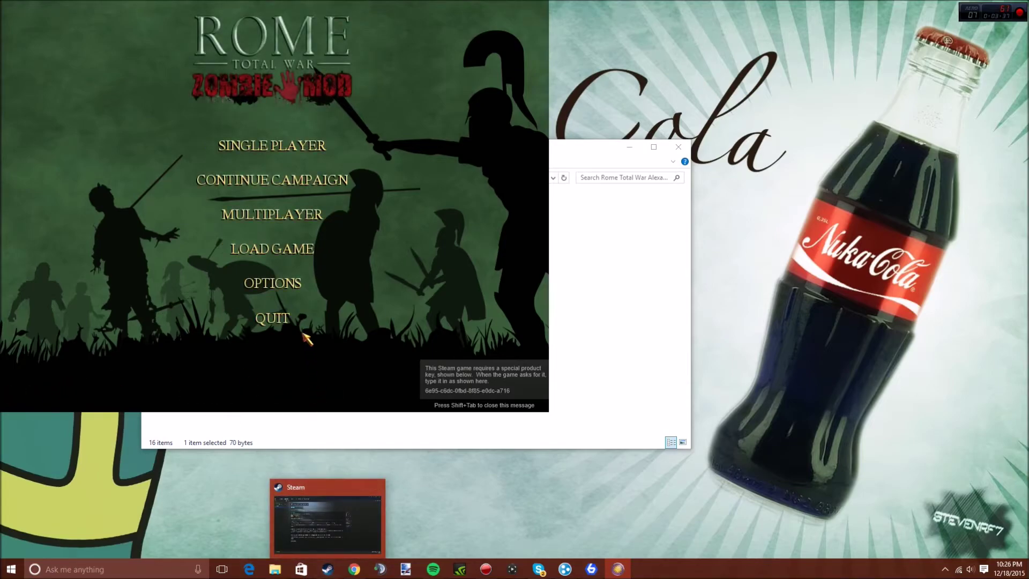
Step: Search Steam's library for 'rome' and open Rome: Total War - Alexander's context menu
click(330, 571)
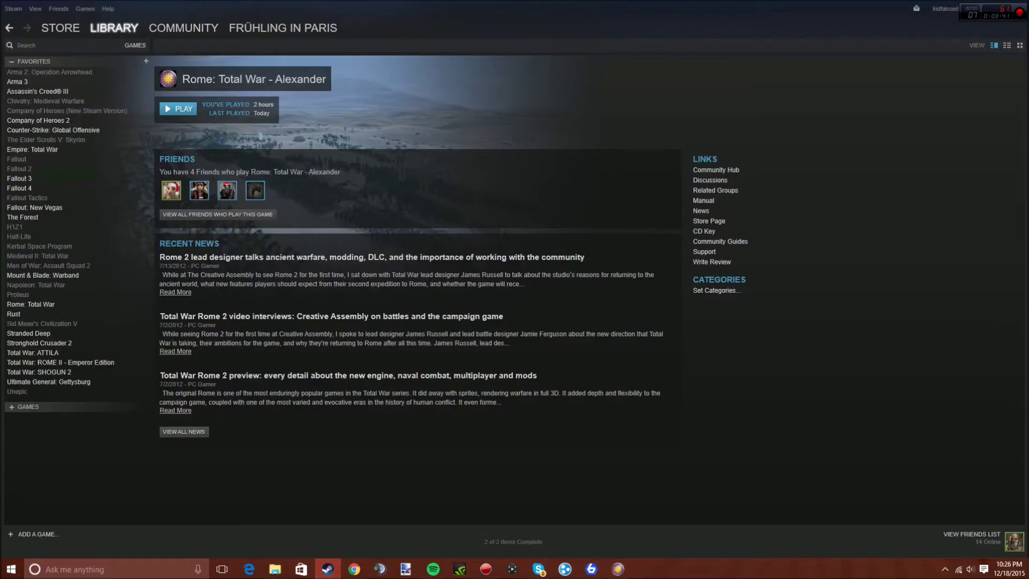
click(66, 46)
text(rome)
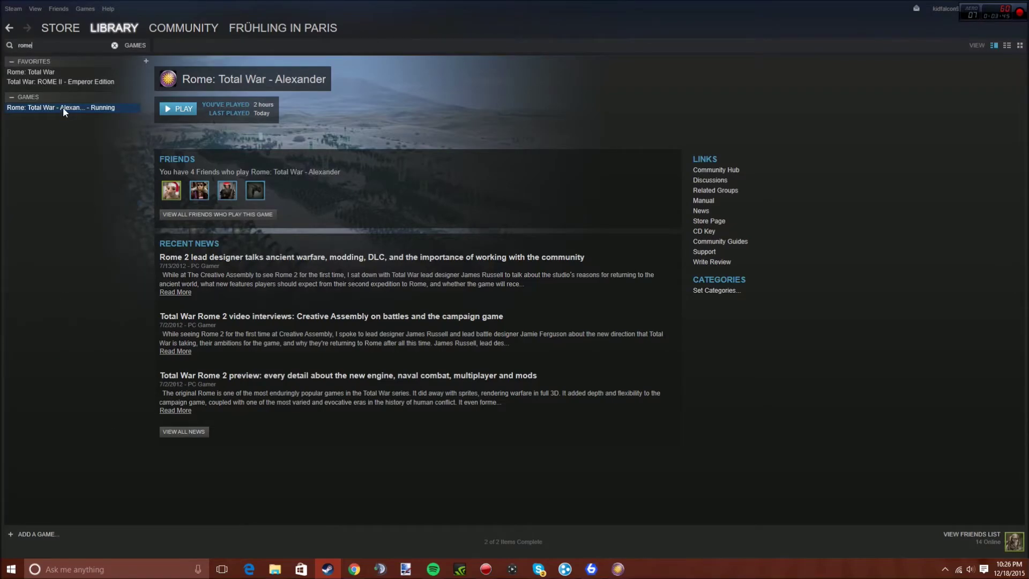
right_click(65, 108)
click(36, 71)
click(36, 107)
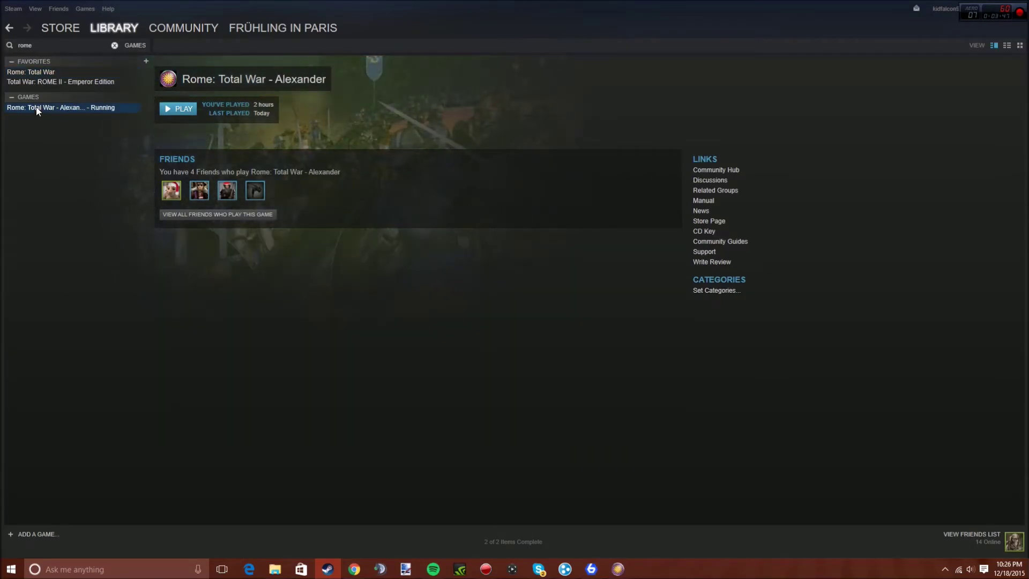
right_click(36, 108)
Step: Check the game's launch options, cancel without changes, close Properties, and return to the game
click(54, 269)
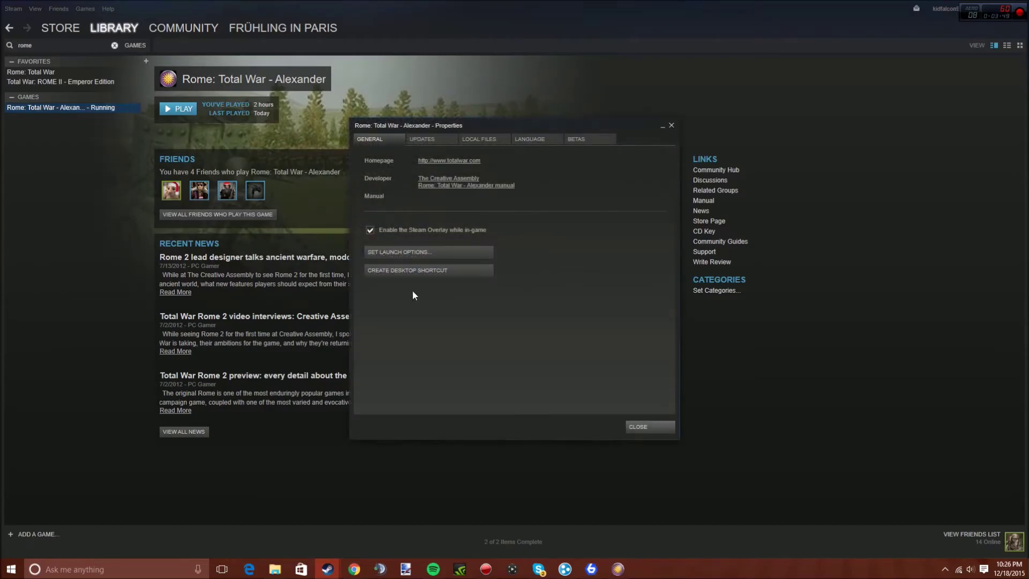
click(402, 252)
double_click(431, 287)
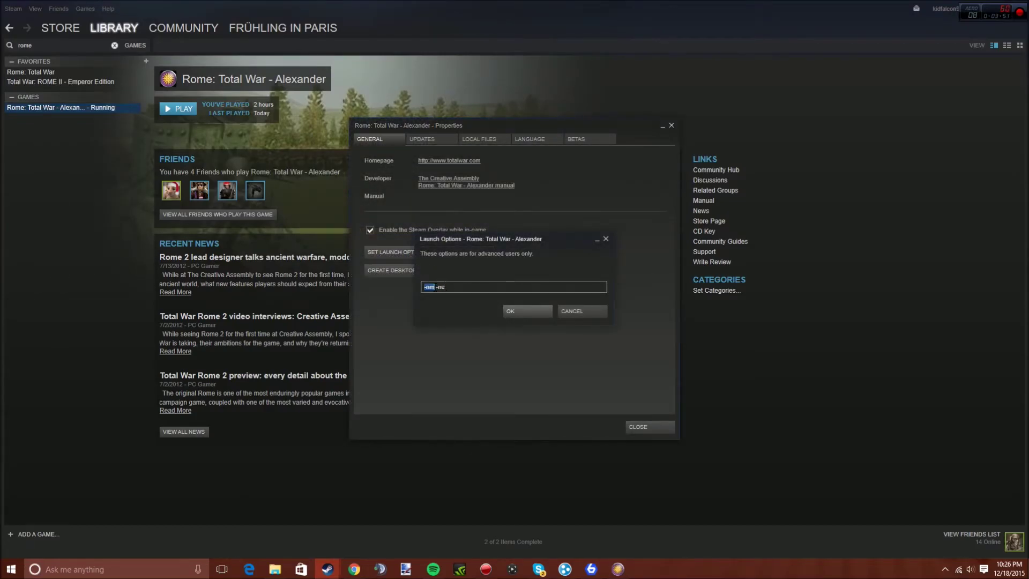
click(577, 313)
click(648, 432)
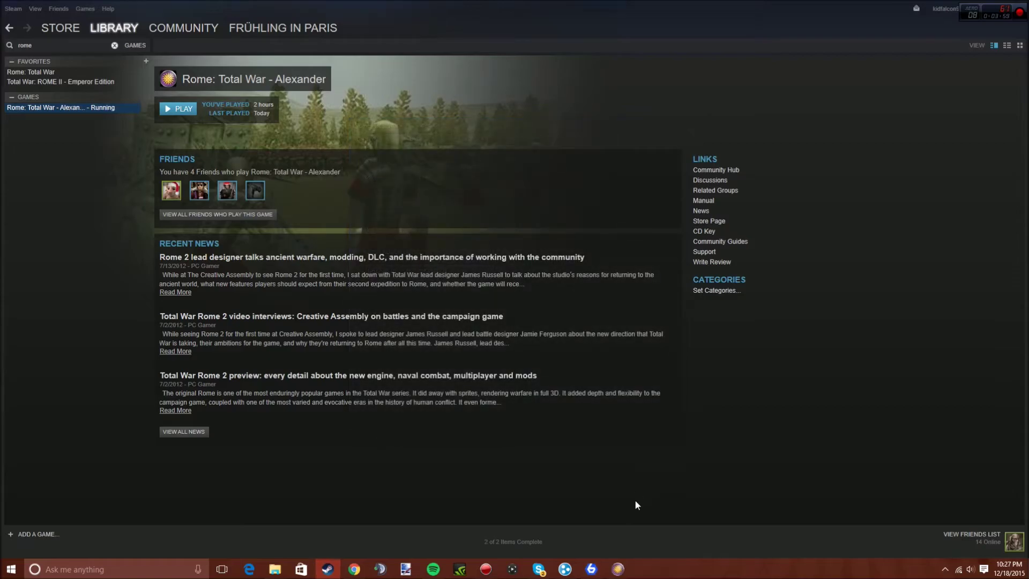
click(621, 570)
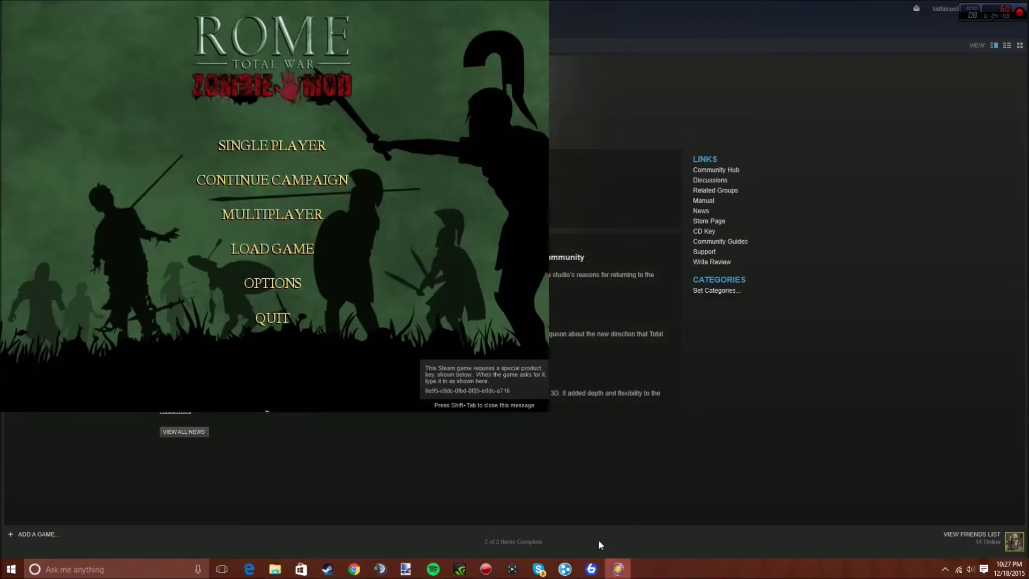
click(273, 283)
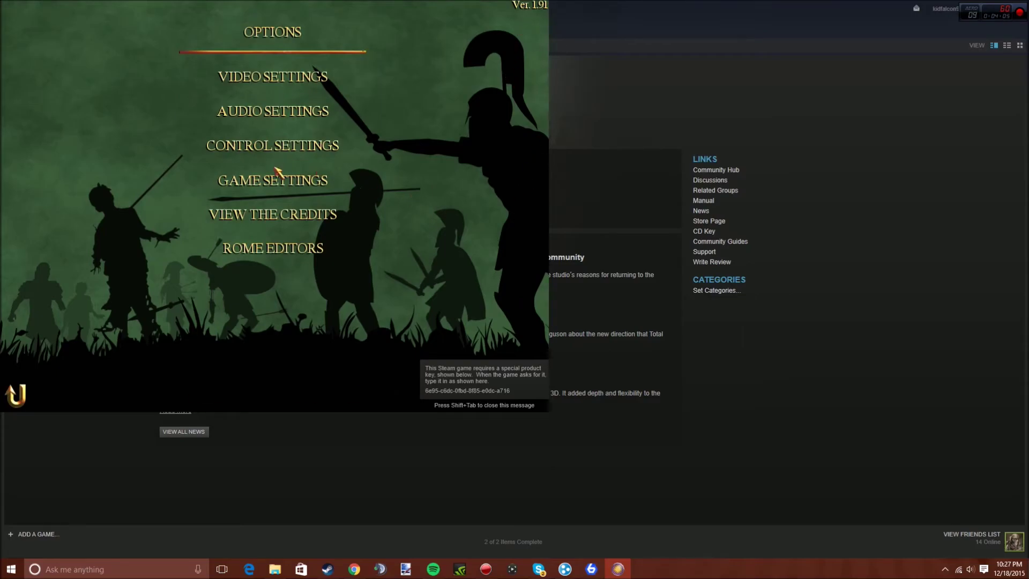
click(273, 77)
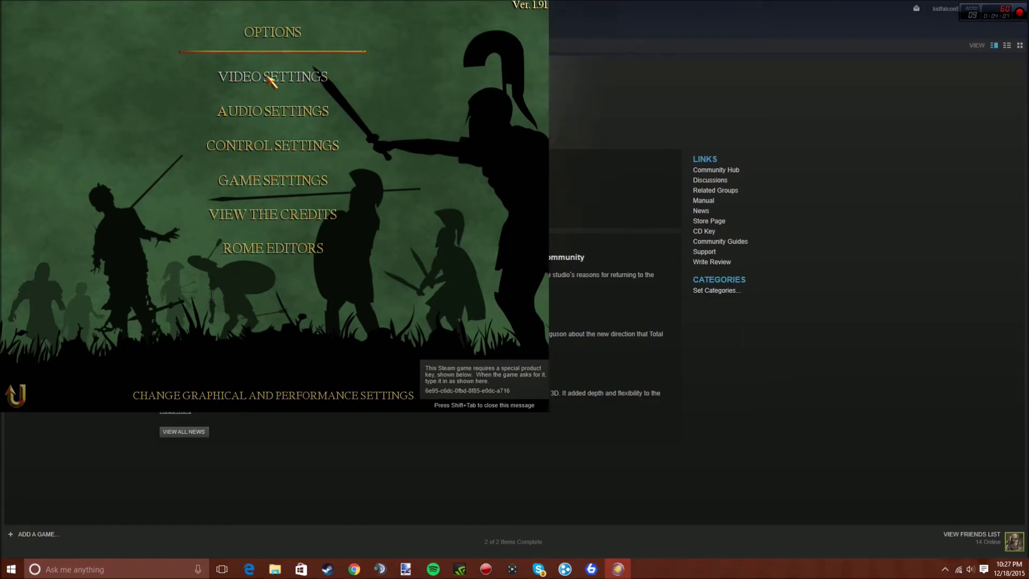
click(337, 94)
click(270, 120)
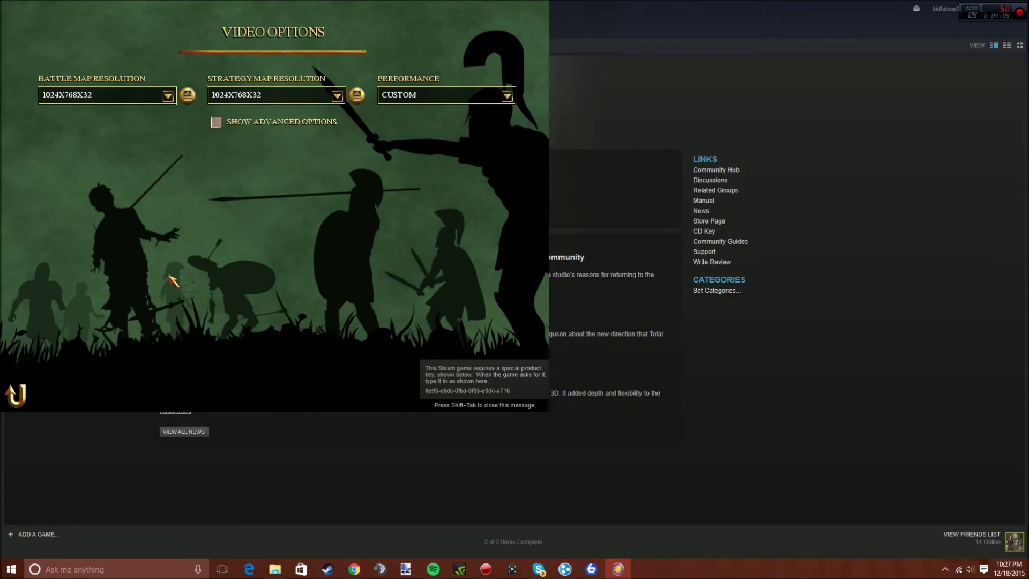
key(Escape)
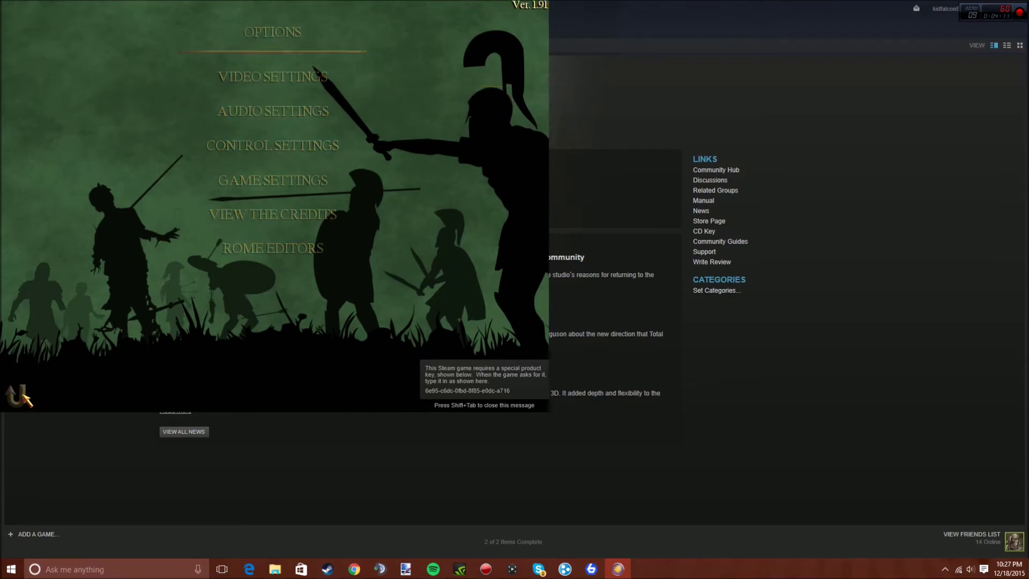
key(Escape)
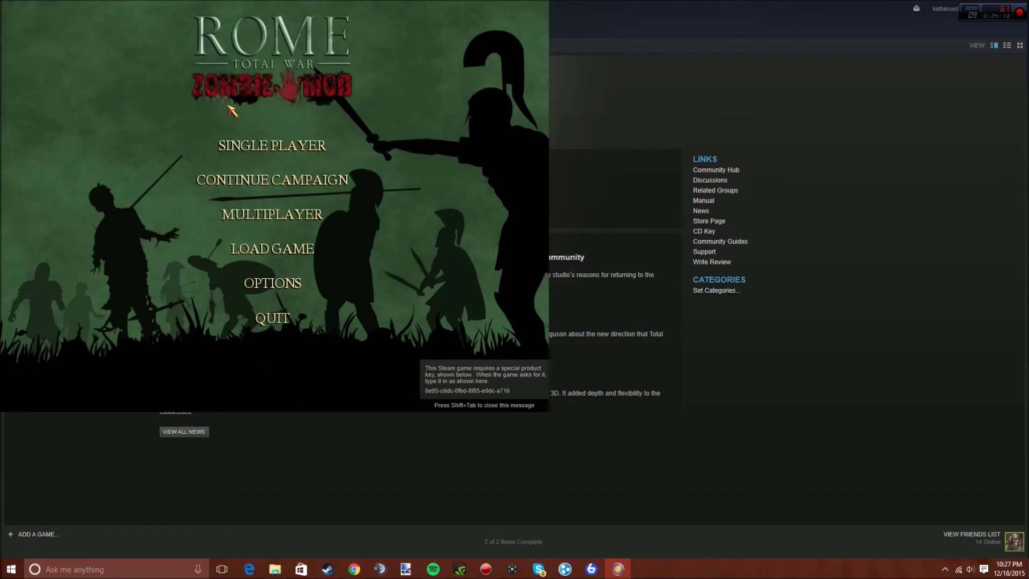
Step: Start a single-player custom battle on the Germanic Forest map
click(259, 146)
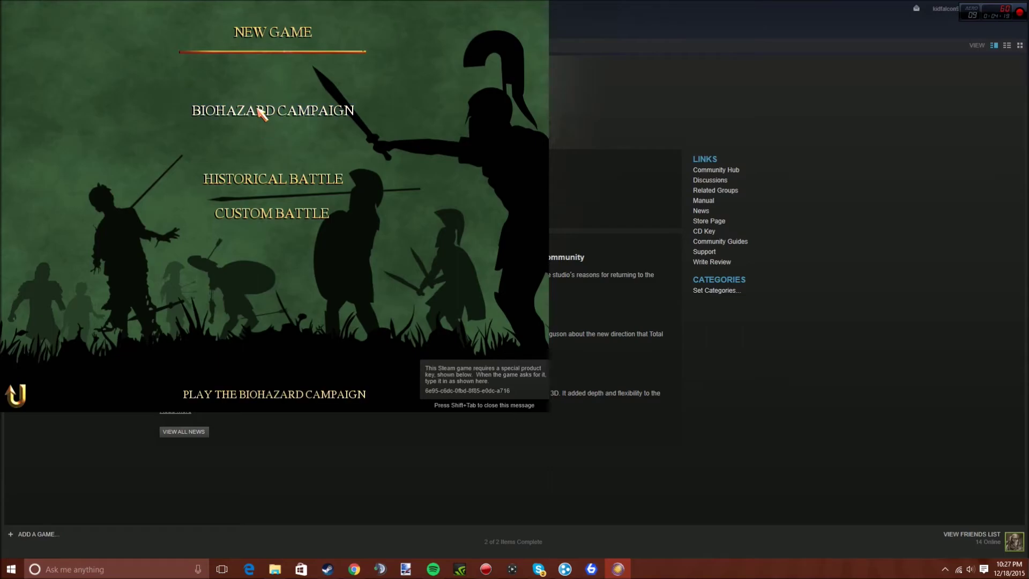
click(262, 216)
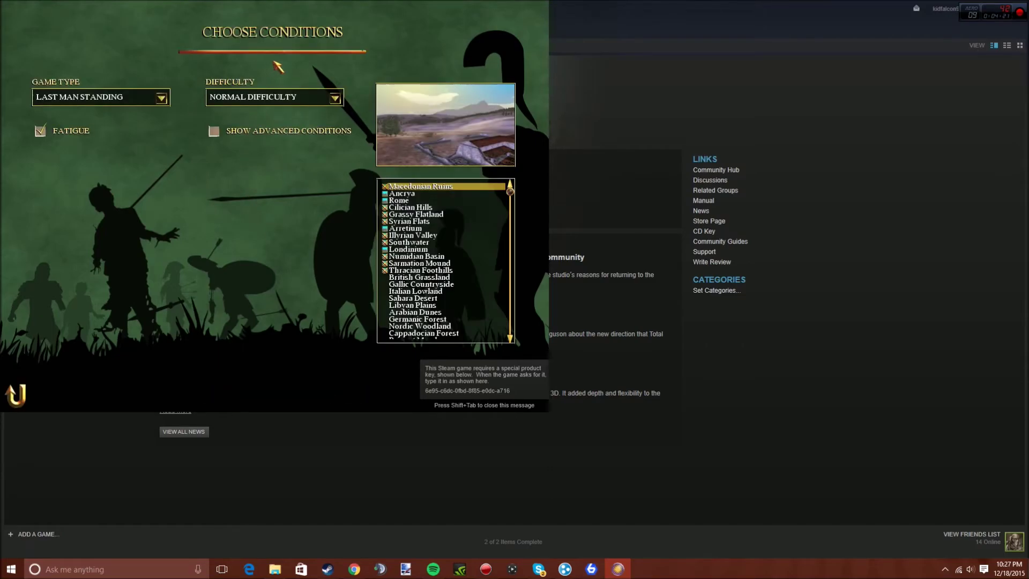
click(411, 208)
scroll(437, 242, down, 2)
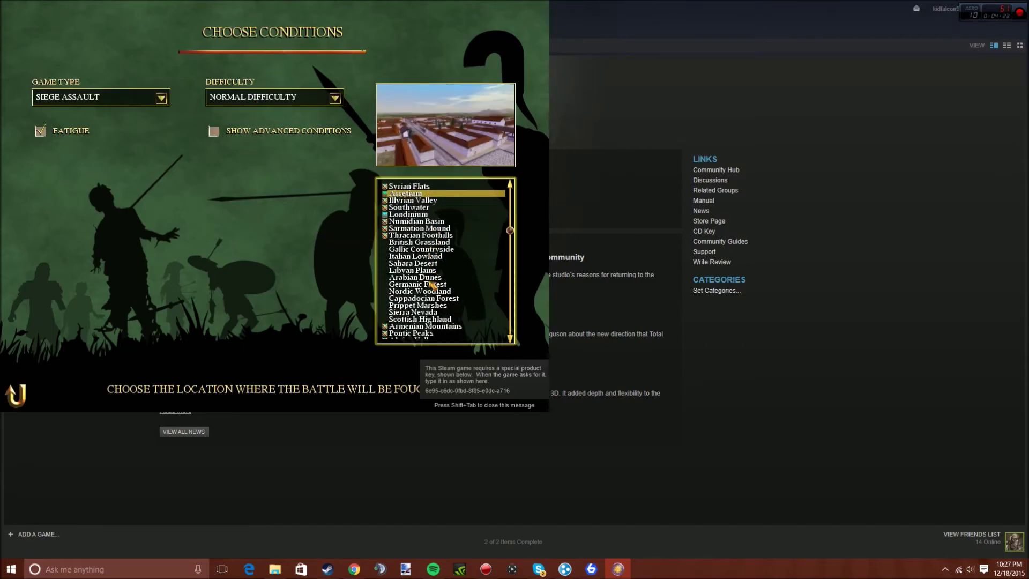
click(434, 291)
scroll(434, 290, down, 2)
scroll(458, 314, down, 2)
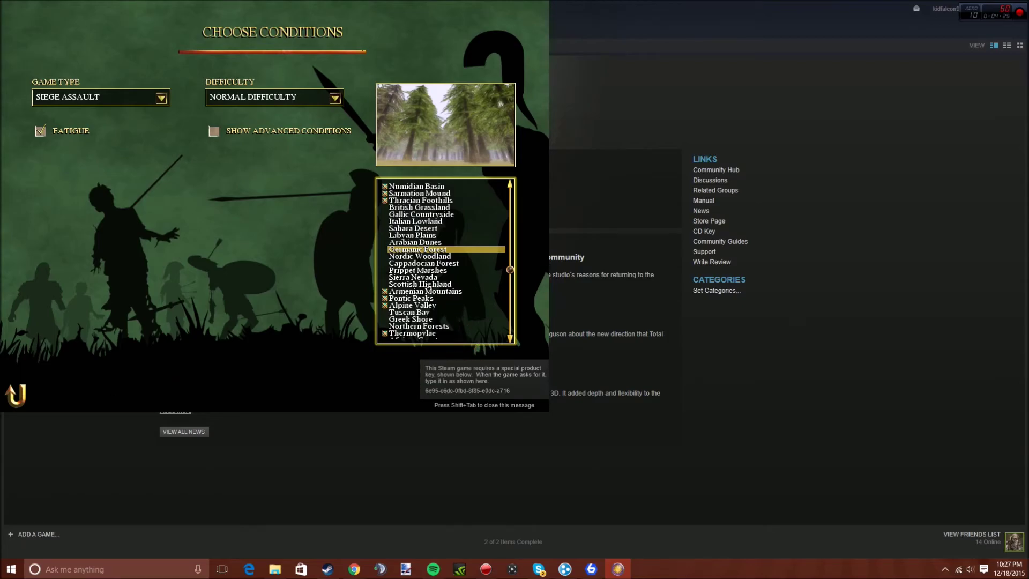
key(shift+Tab)
key(shift+Tab)
click(528, 395)
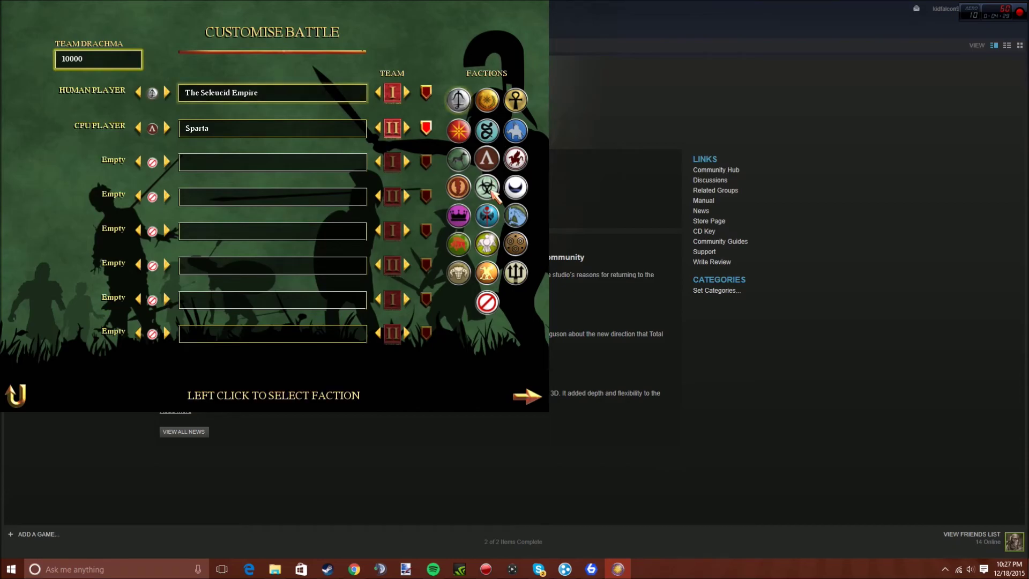
Step: Choose the Contagion faction, add Zombie Roman Peasants units, then go back to the factions screen
click(487, 187)
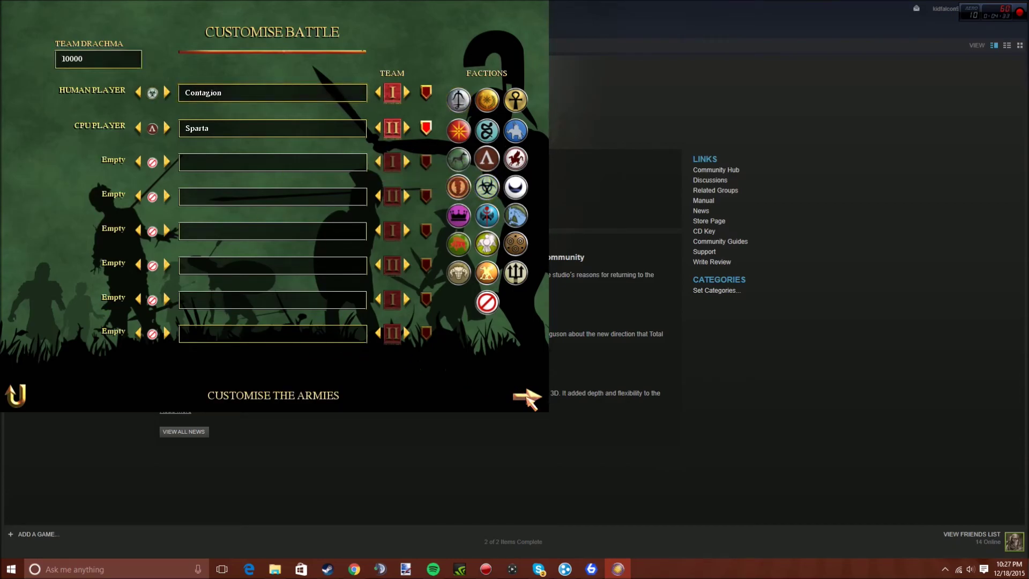
click(529, 398)
click(158, 253)
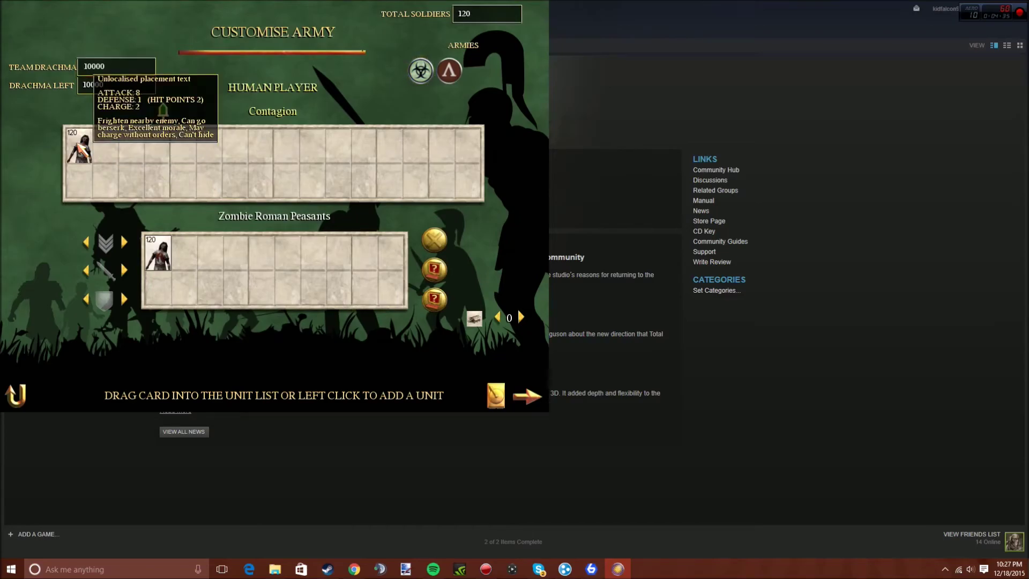
click(82, 149)
click(83, 149)
click(83, 149)
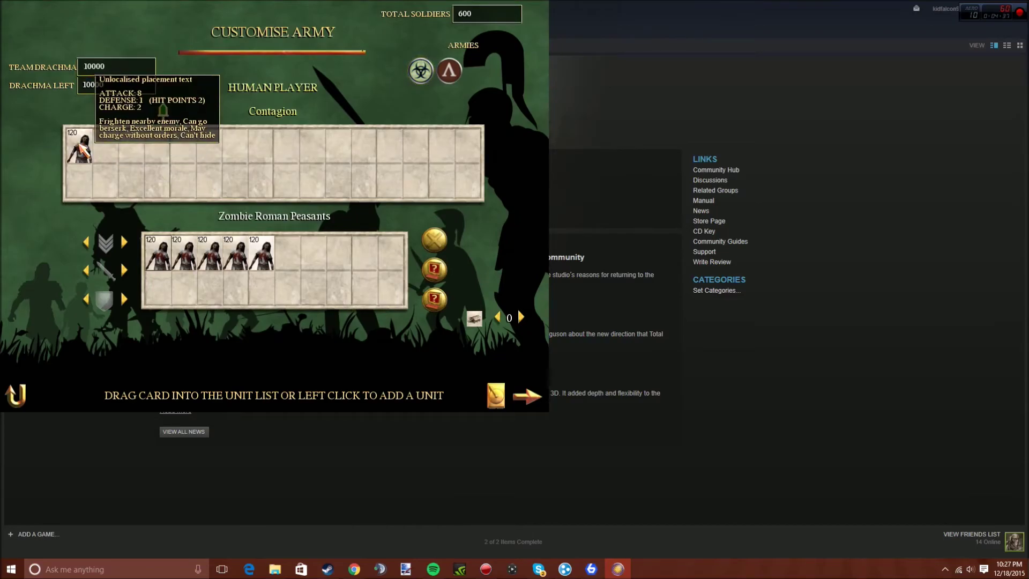
click(83, 149)
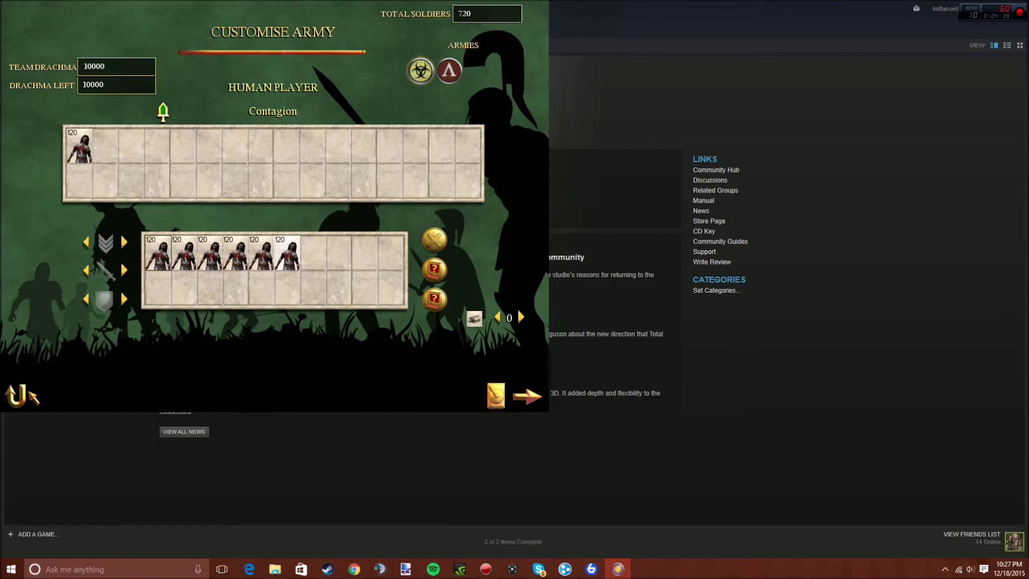
click(25, 394)
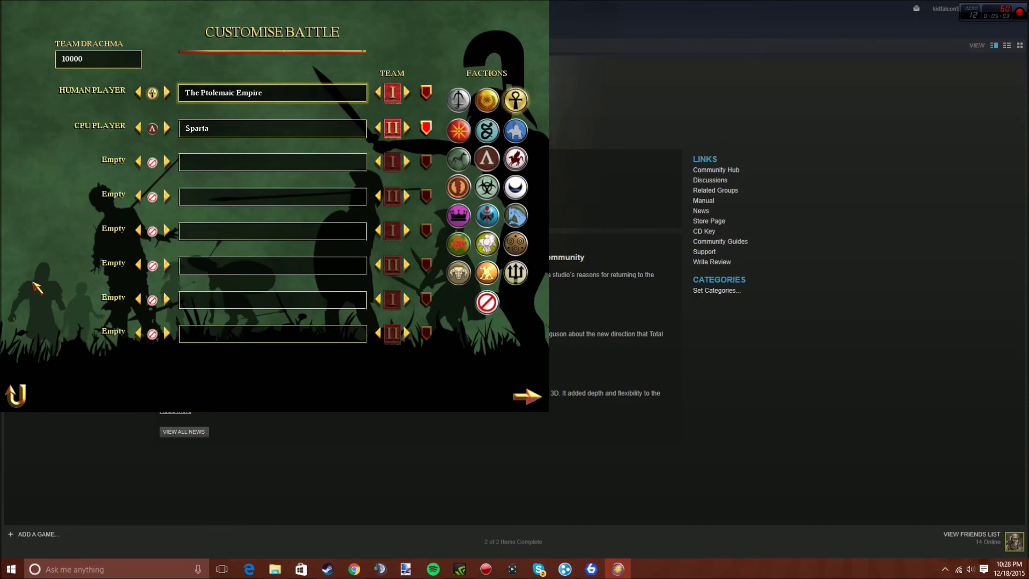
click(18, 395)
Step: Back out through Choose Conditions and New Game, briefly visit Options, and return to the main menu
click(20, 394)
click(21, 394)
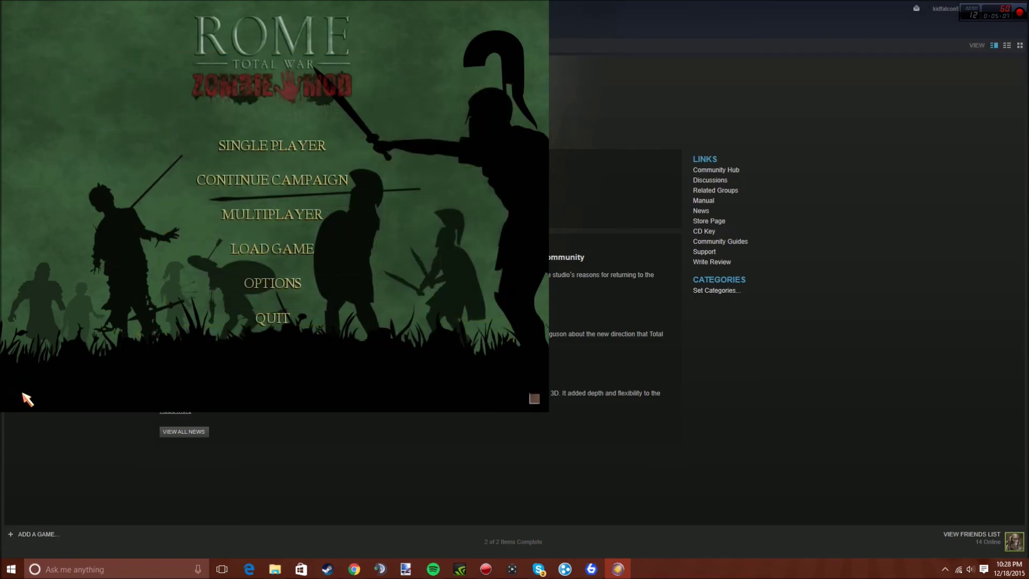
click(265, 281)
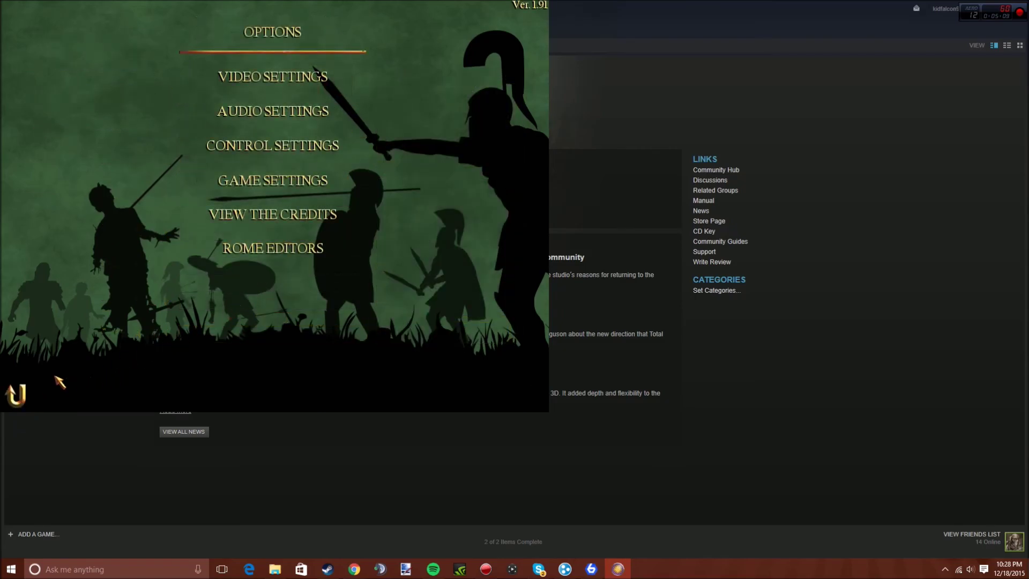
click(20, 395)
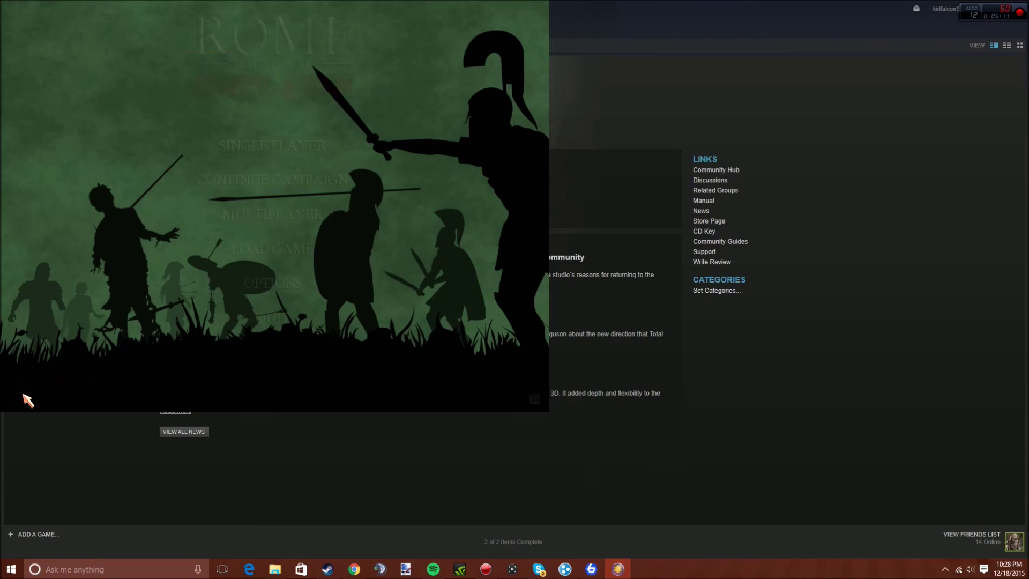